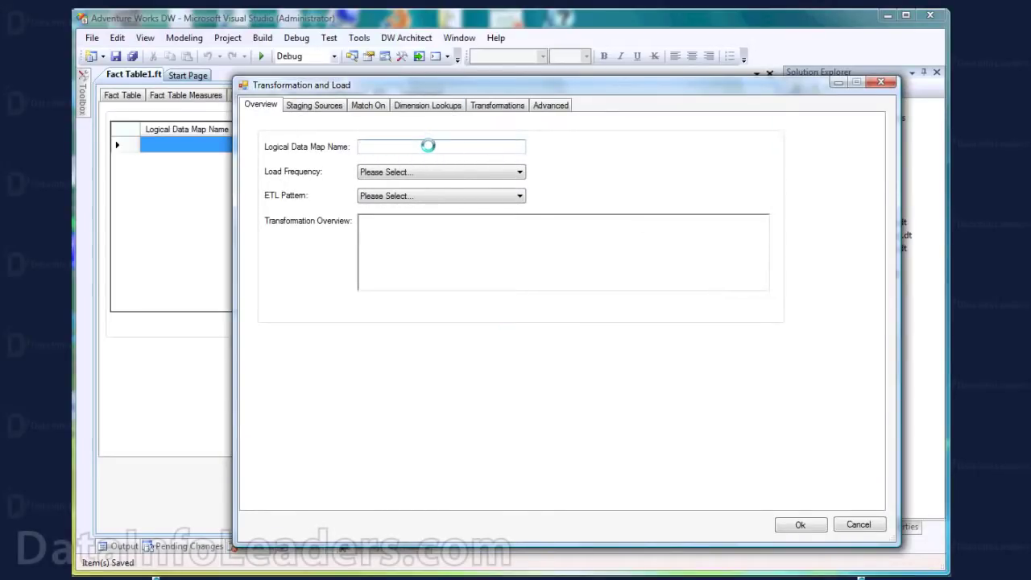
Step: Name the logical data map Sales_Order, with Daily load frequency and the Transaction Date Range ETL pattern
text(Sales_Order)
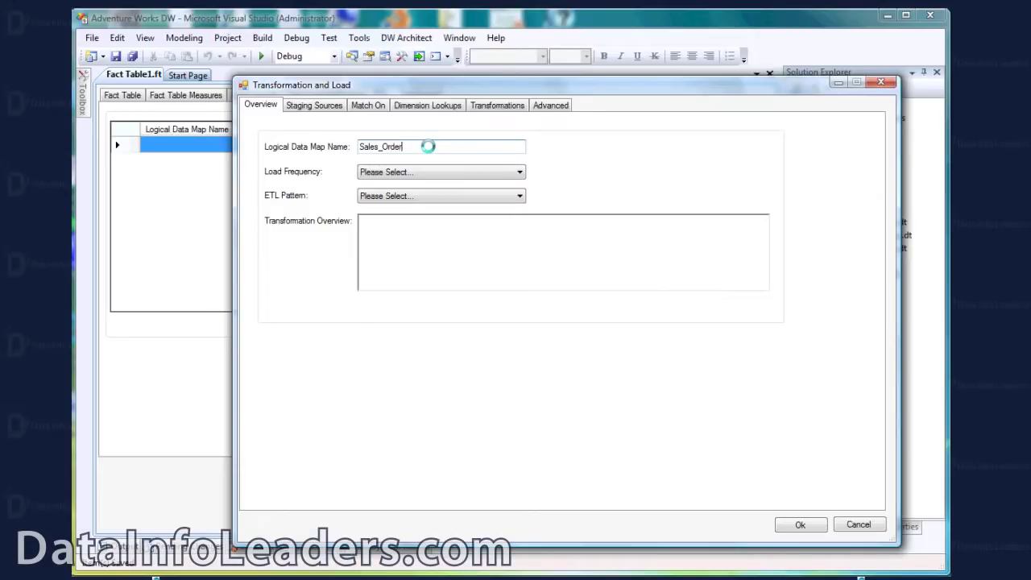
click(441, 171)
click(436, 186)
click(439, 196)
click(431, 220)
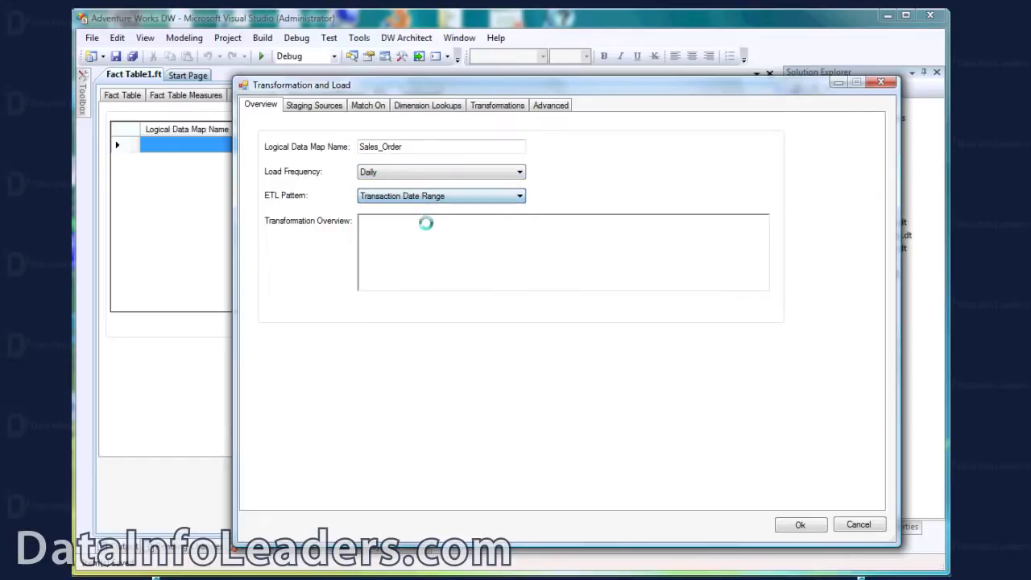
Step: Choose SalesOrderDetail as the primary staging table and review its columns
click(318, 105)
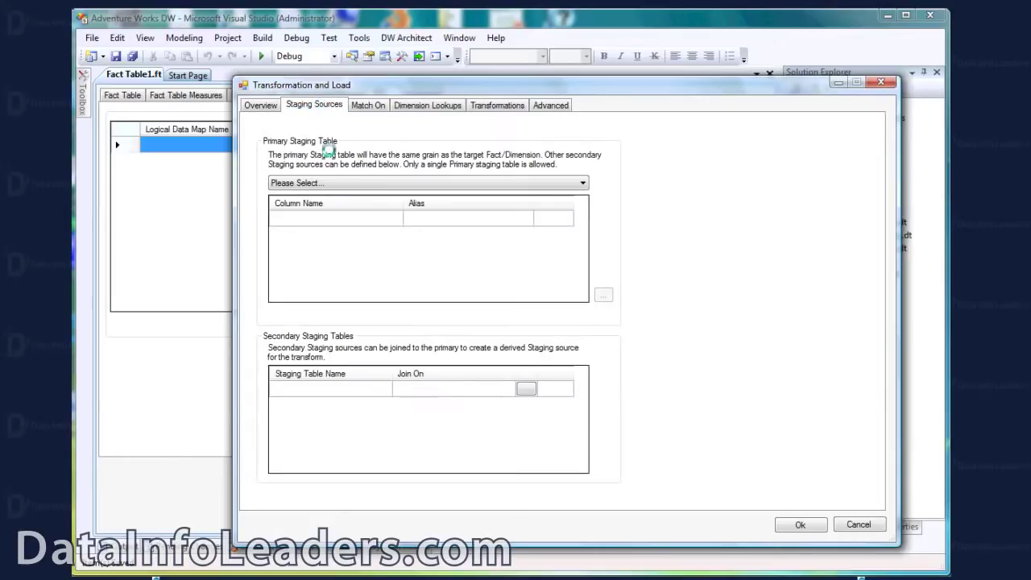
click(333, 183)
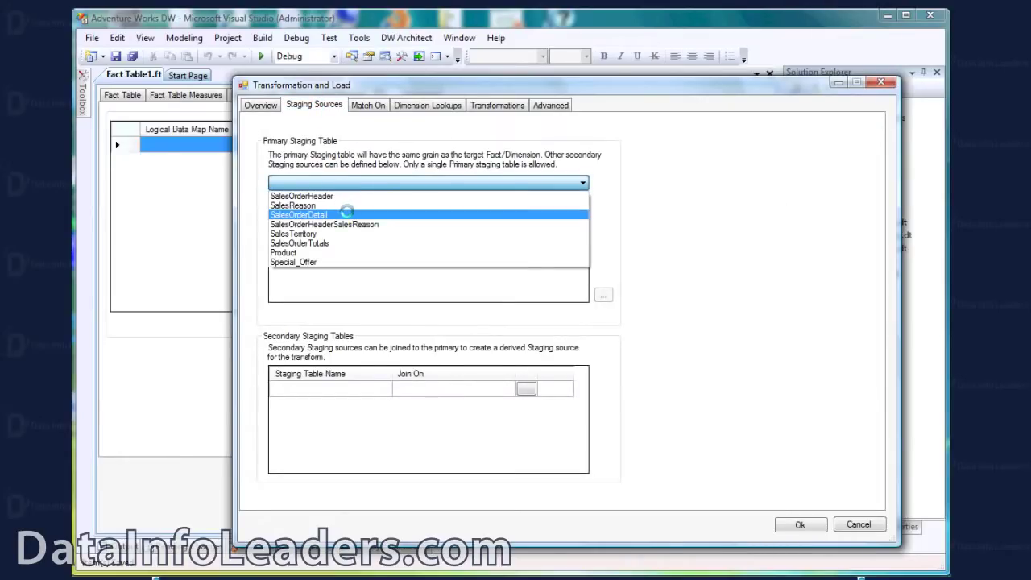
click(346, 213)
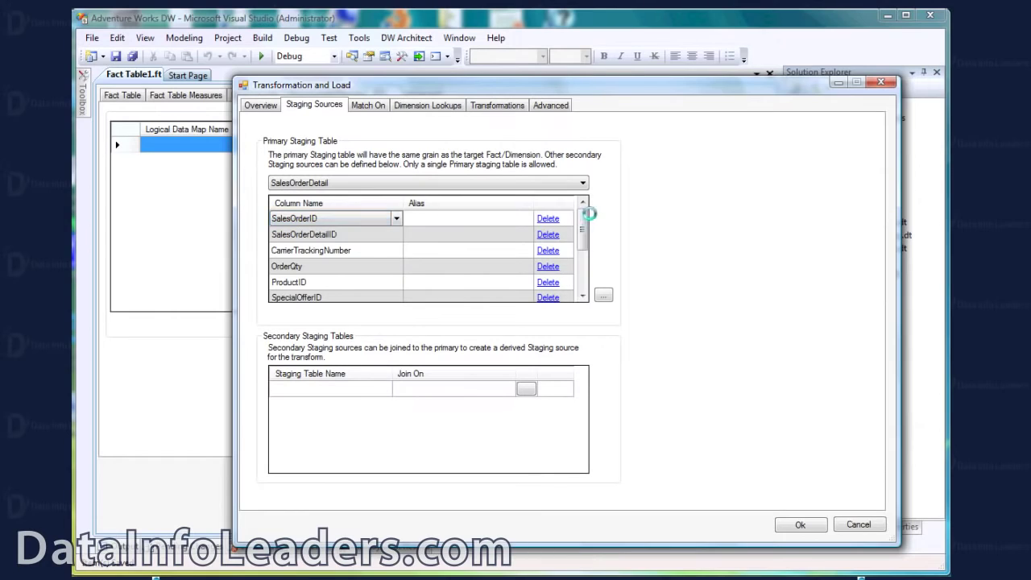
drag(584, 217, 585, 274)
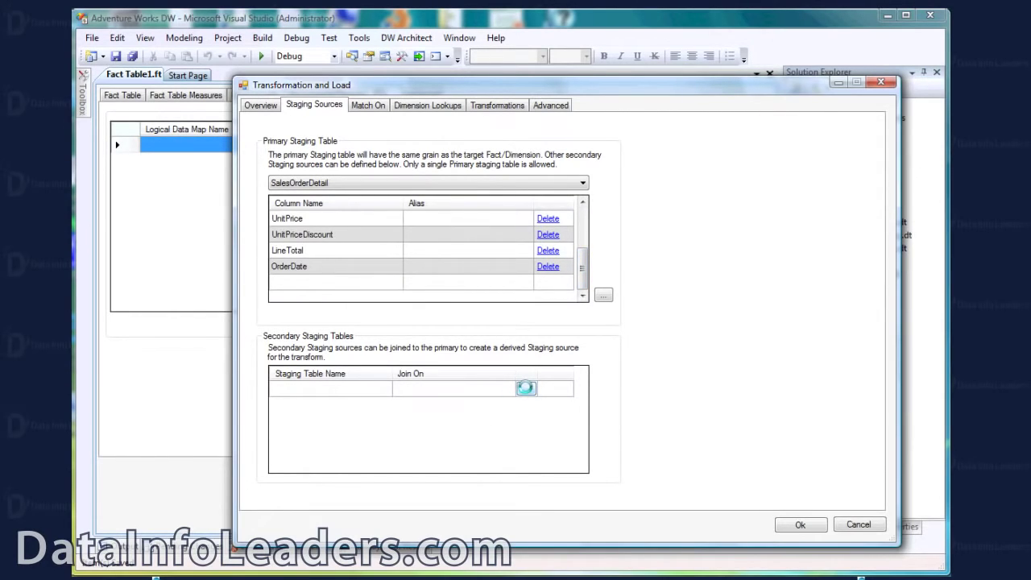
Step: Add SalesOrderHeader as the first secondary staging table
click(526, 388)
click(368, 388)
click(371, 389)
click(355, 403)
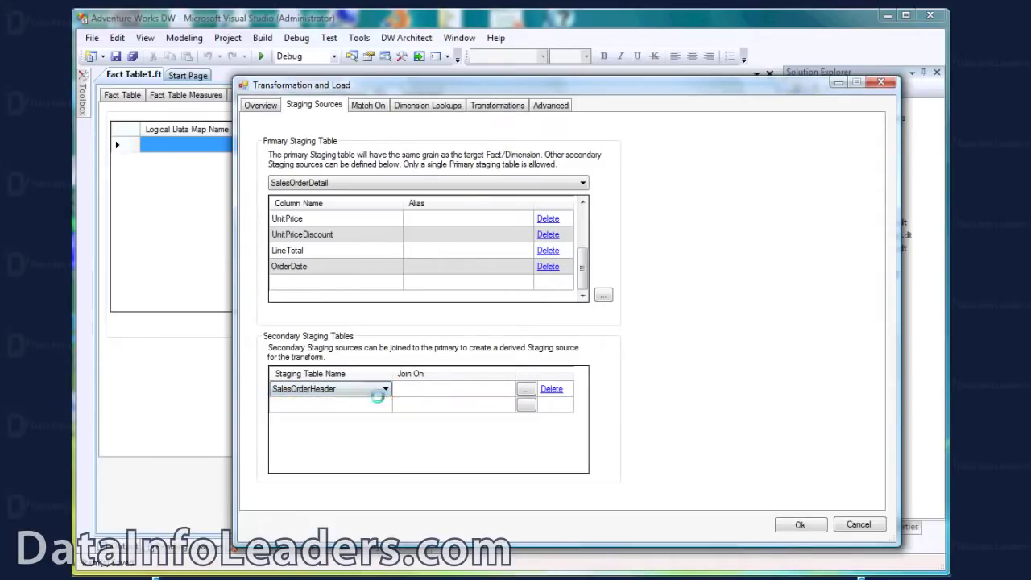
Step: Include the SalesorderID, Freight, OrderDate and TerritoryID columns from the SalesOrderHeader staging table
click(525, 388)
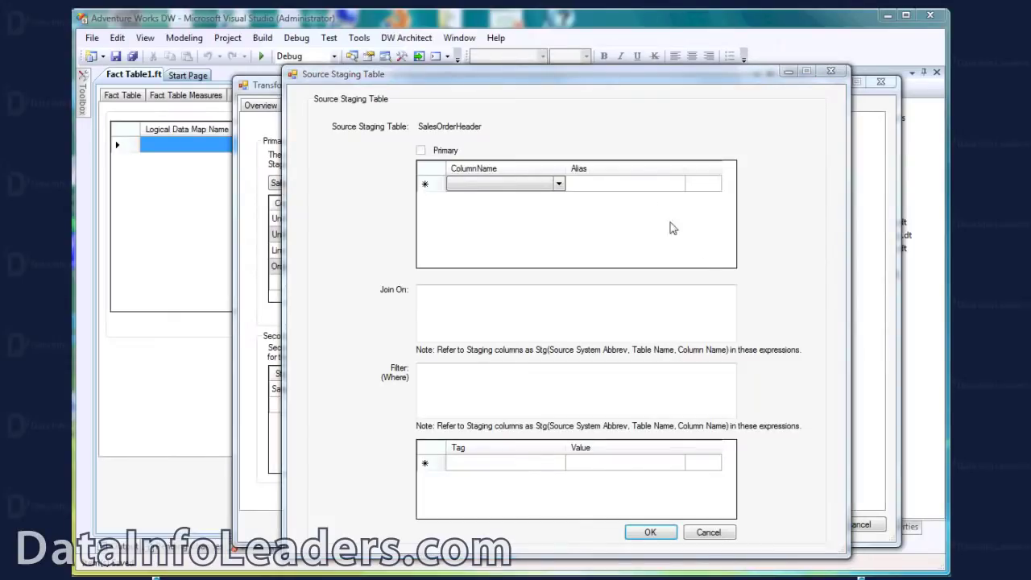
click(559, 185)
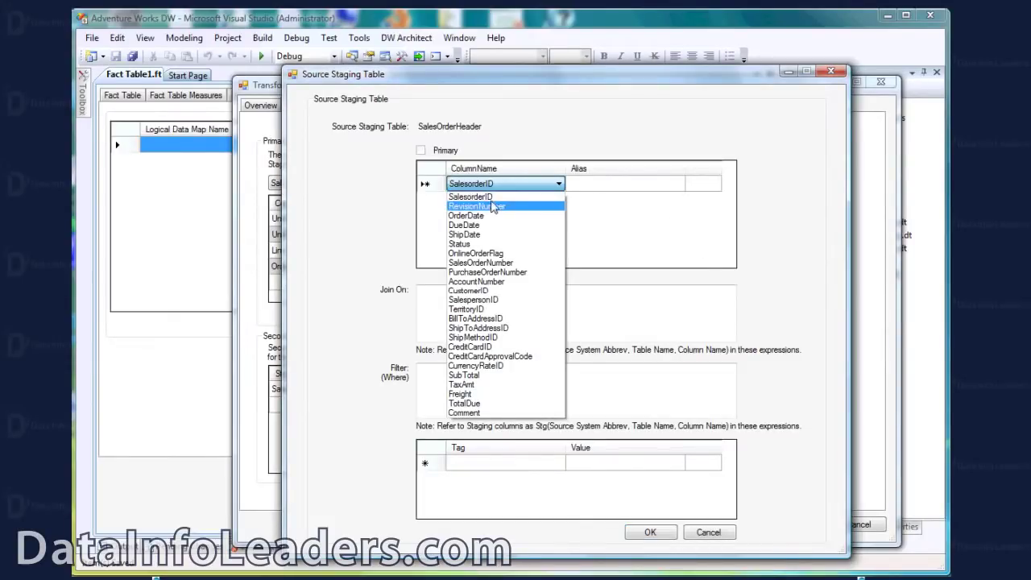
click(494, 202)
click(494, 205)
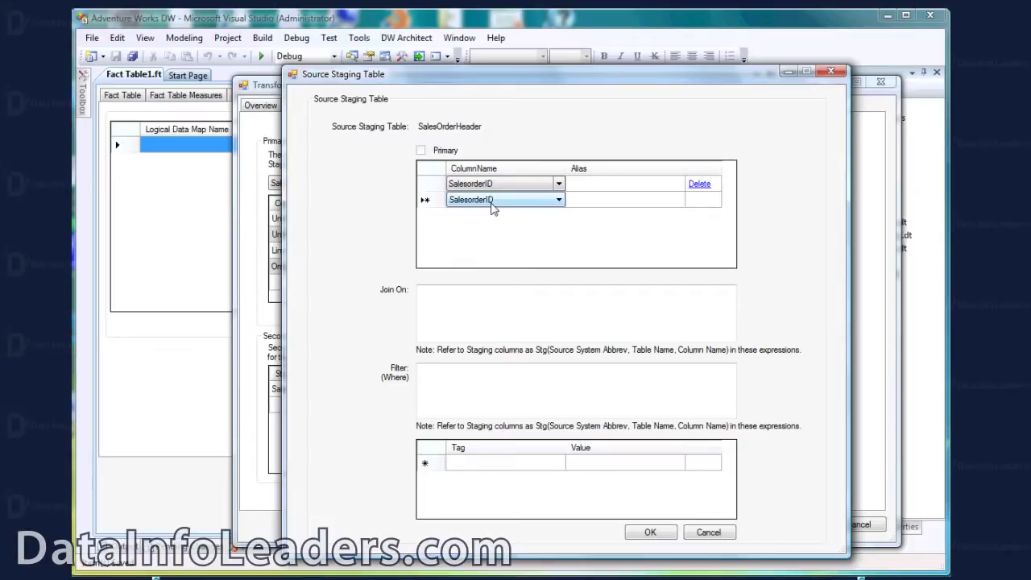
click(492, 203)
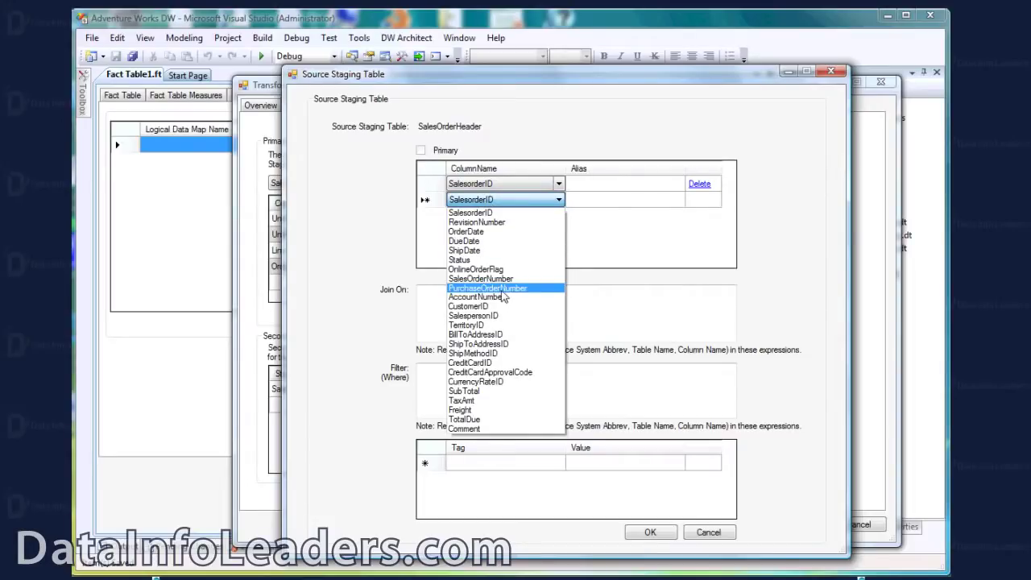
click(483, 410)
click(522, 218)
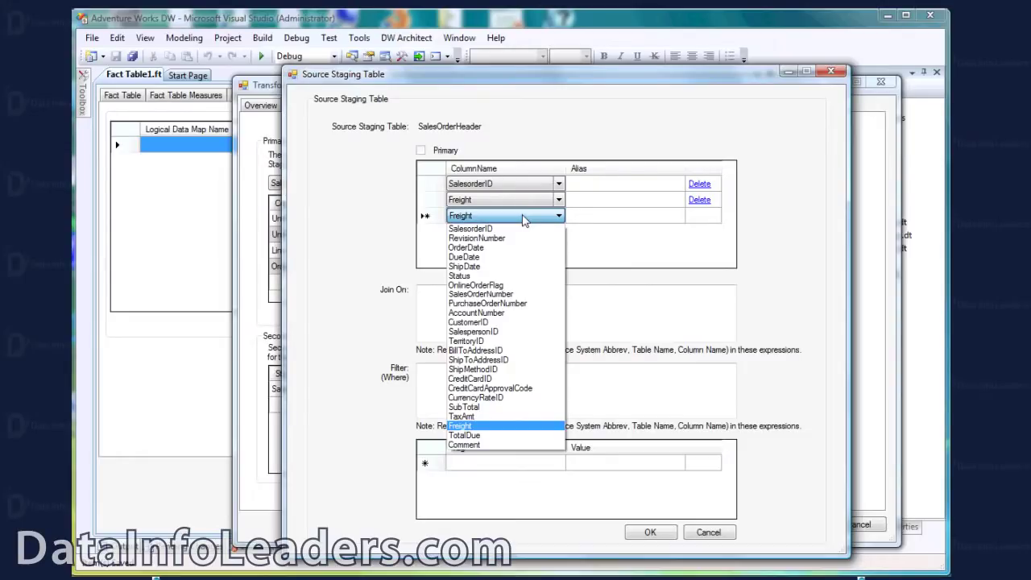
click(516, 248)
click(516, 233)
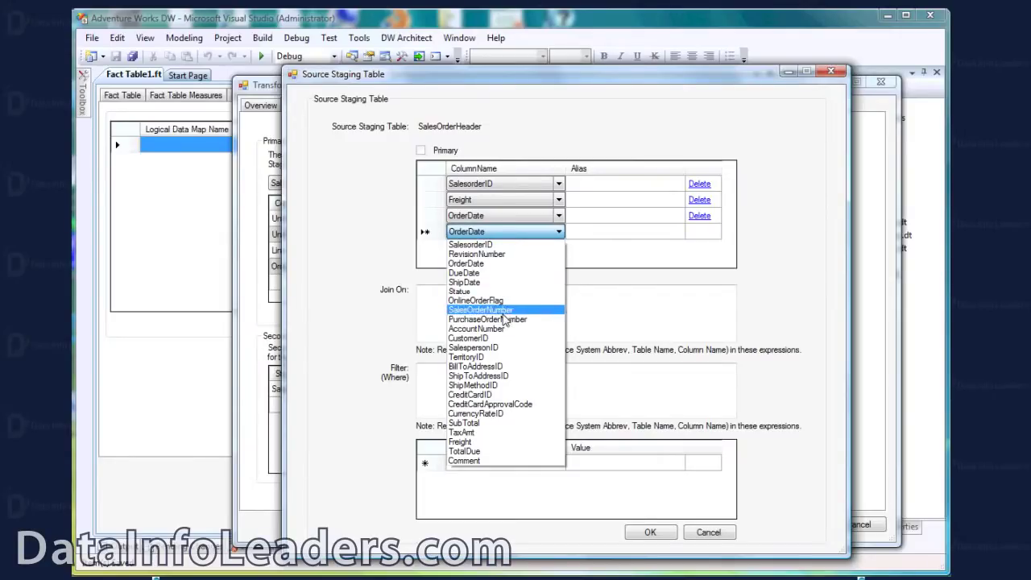
click(490, 358)
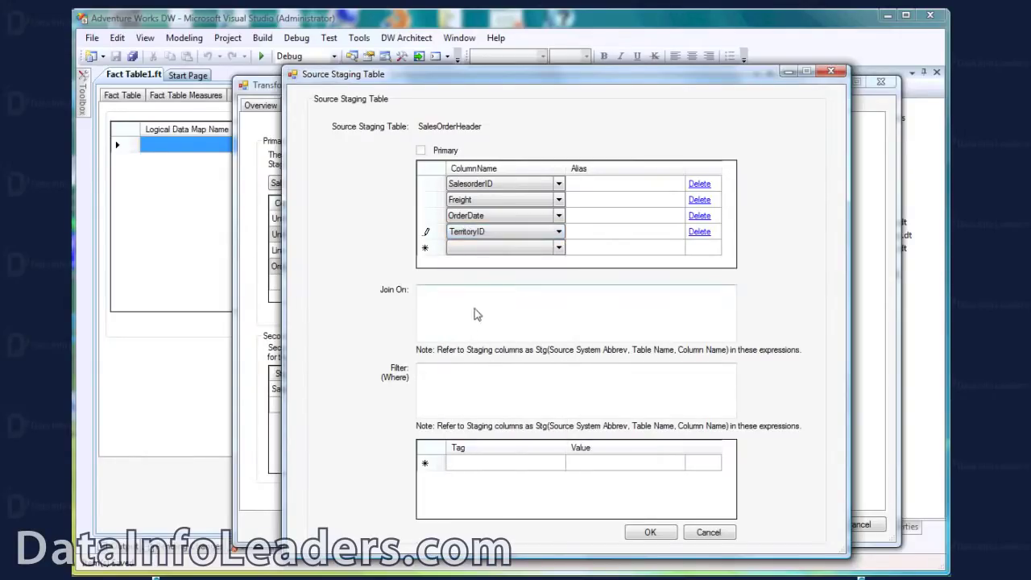
Step: Set the SalesOrderHeader join condition to stg(AW,SalesOrderHeader,SalesOrderId) = stg(AW,SalesOrderDetail,SalesOrderId) and accept the staging table settings
click(476, 313)
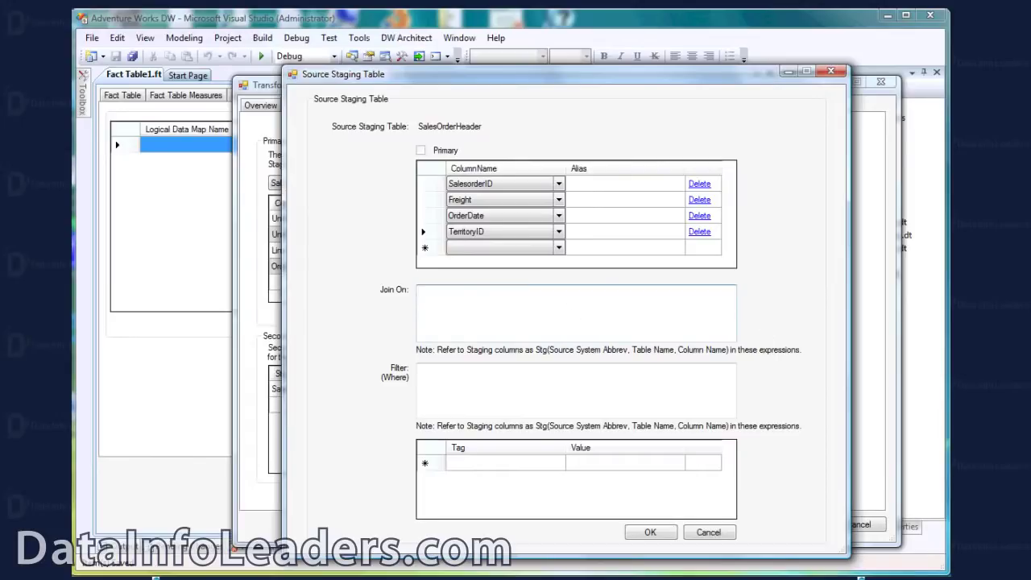
click(469, 328)
text(stg(AW,SalesOrderHeader,SalesOrderId) = stg(AW,SalesOrderDetail,SalesOrderId))
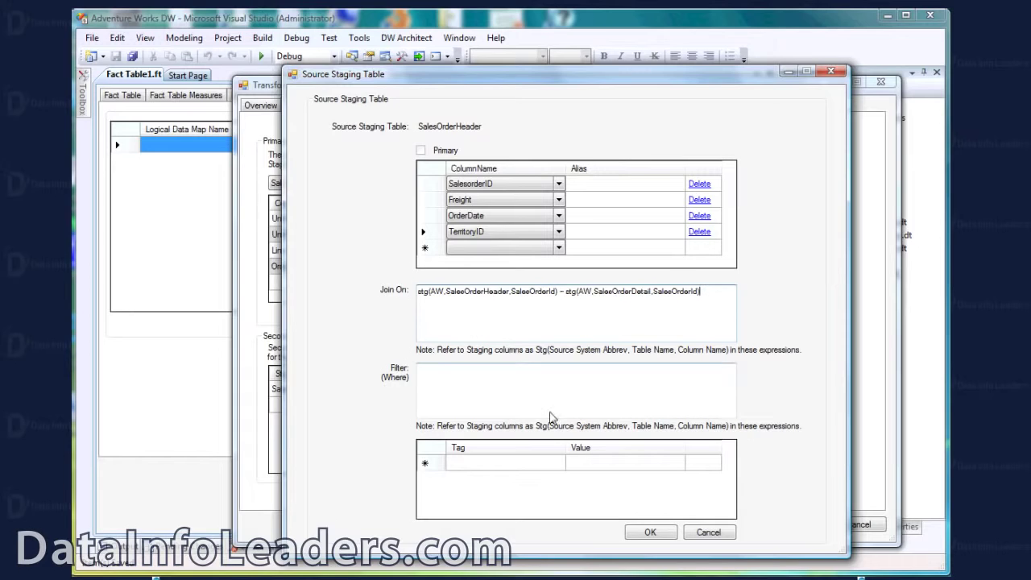
click(649, 533)
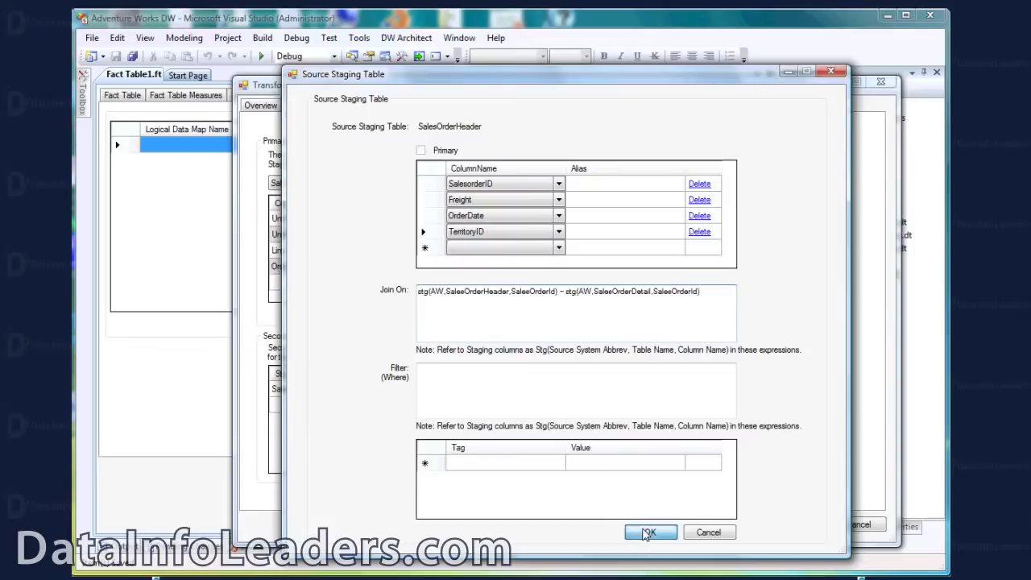
Step: Add SalesOrderHeaderSalesReason as the second secondary staging table
click(362, 409)
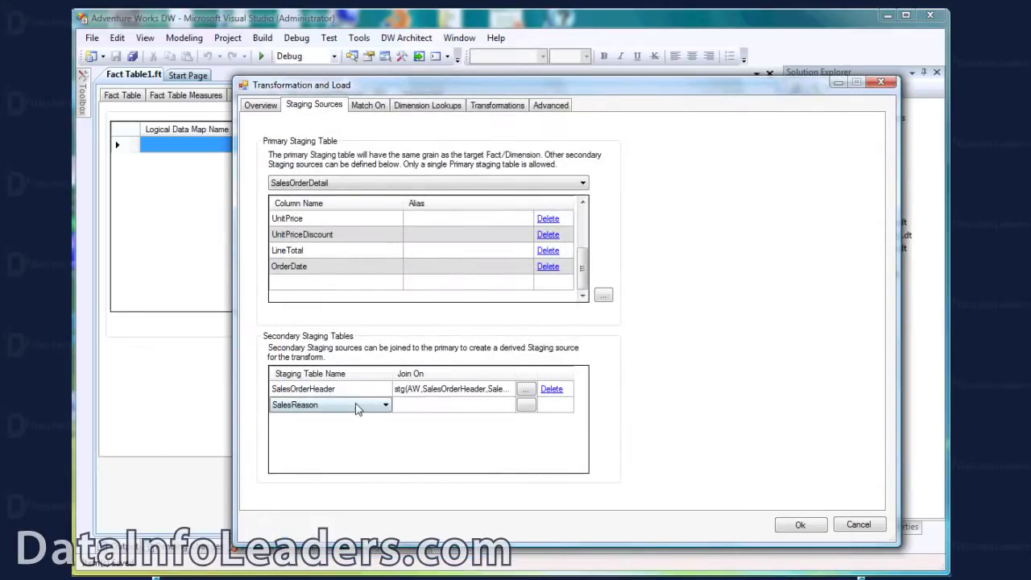
click(360, 404)
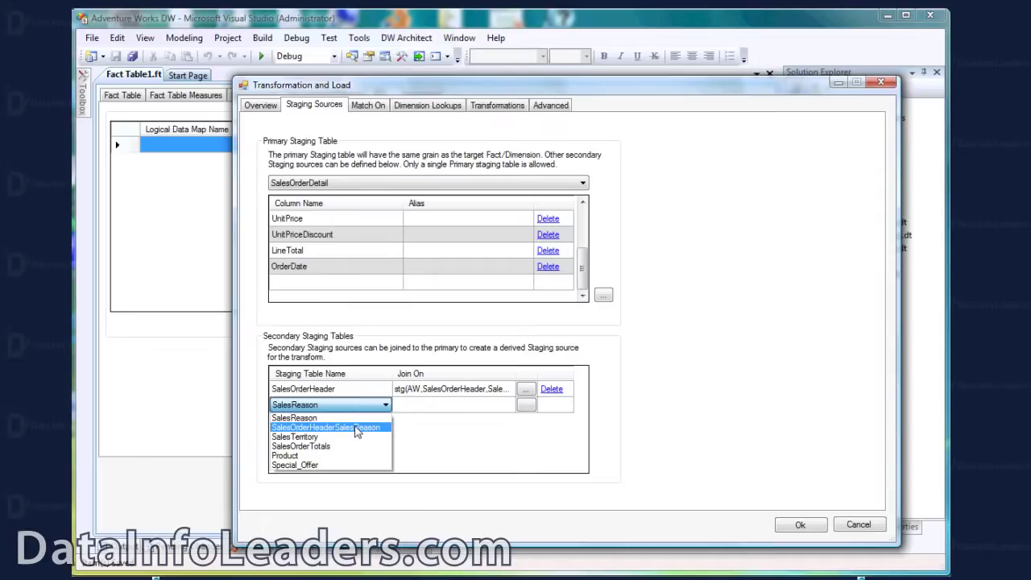
click(357, 427)
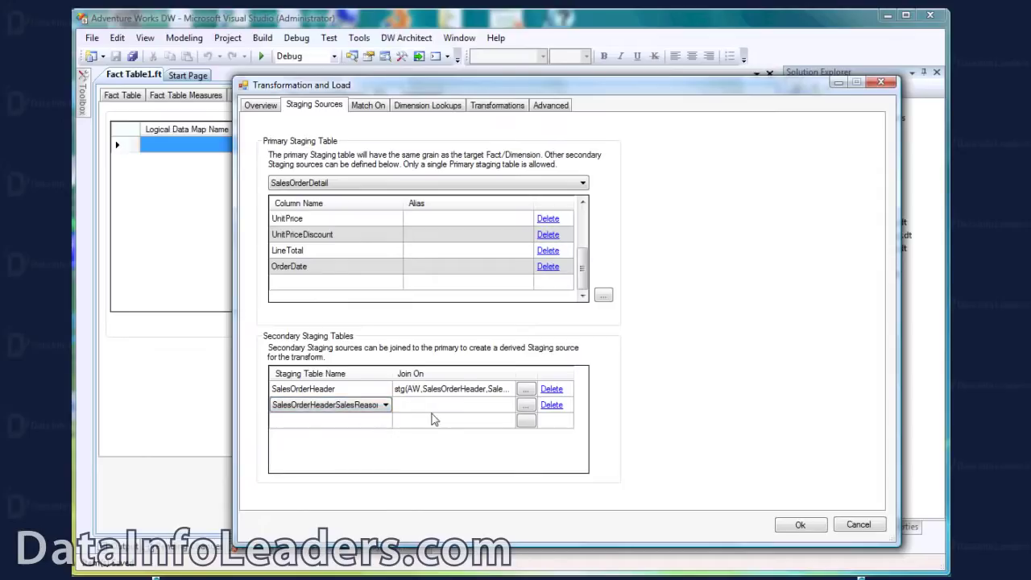
Step: Include the SalesOrderID and SalesreasonID columns from the SalesOrderHeaderSalesReason staging table
click(526, 407)
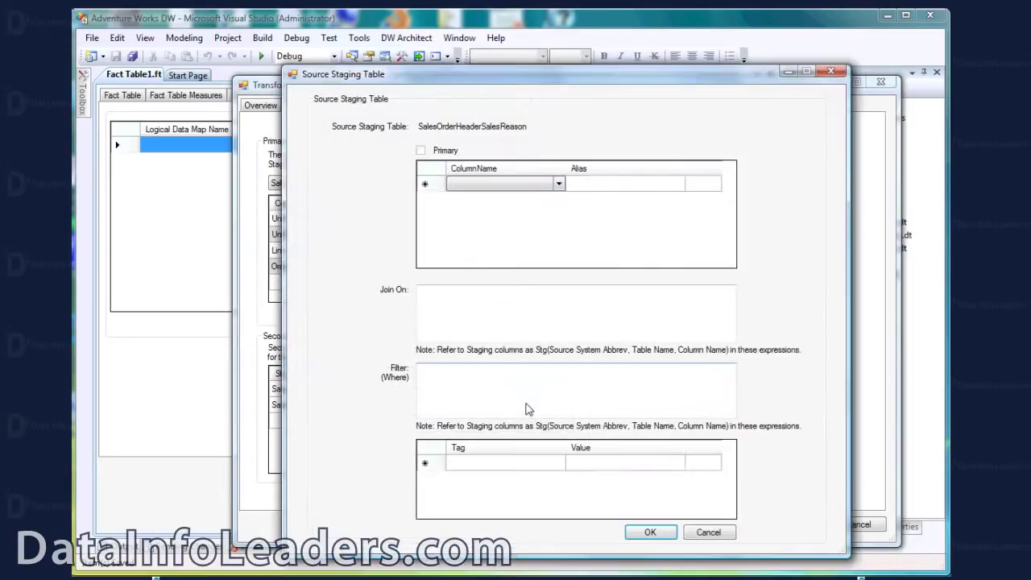
click(557, 184)
click(558, 184)
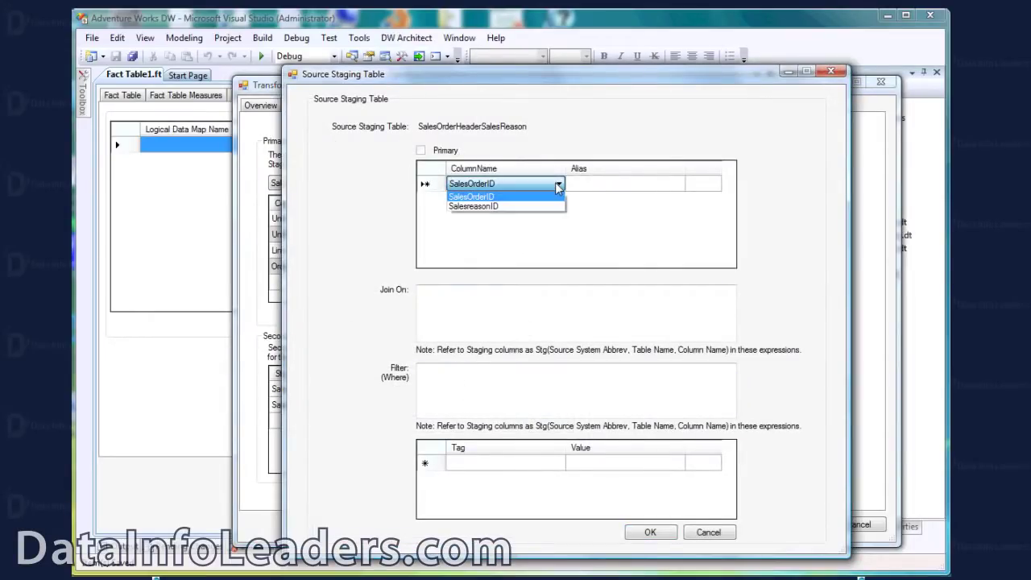
click(525, 197)
click(524, 201)
click(525, 200)
click(530, 222)
Step: Set the SalesOrderHeaderSalesReason join condition to stg(AW,SalesOrderHeaderSalesReason,SalesOrderId) = stg(AW,SalesOrderHeader,SalesOrderId) and accept the settings
click(494, 302)
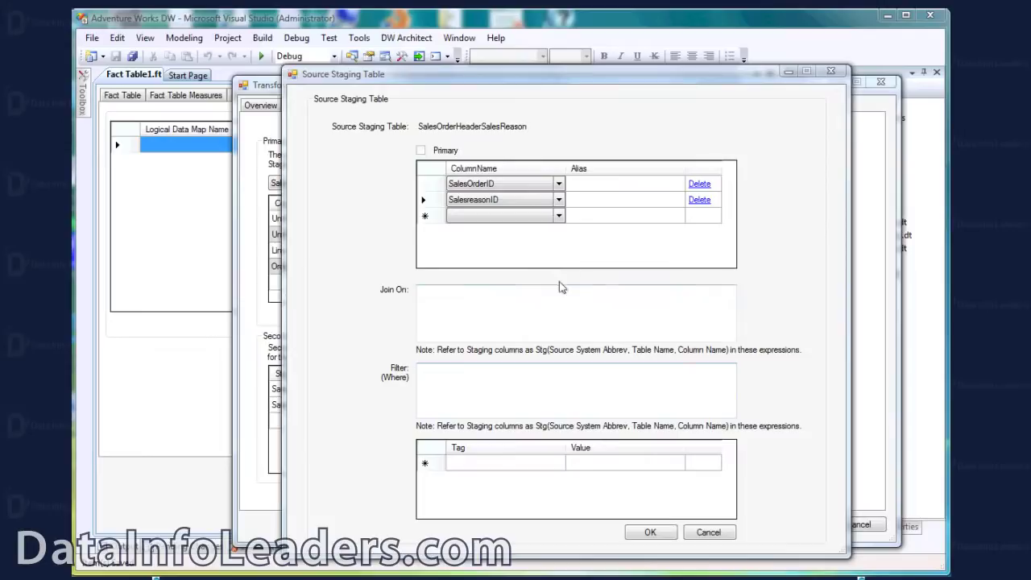
click(552, 306)
text(stg(AW,SalesOrderHeaderSalesReason,SalesOrderId) = stg(AW,SalesOrderHeader,SalesOrderId))
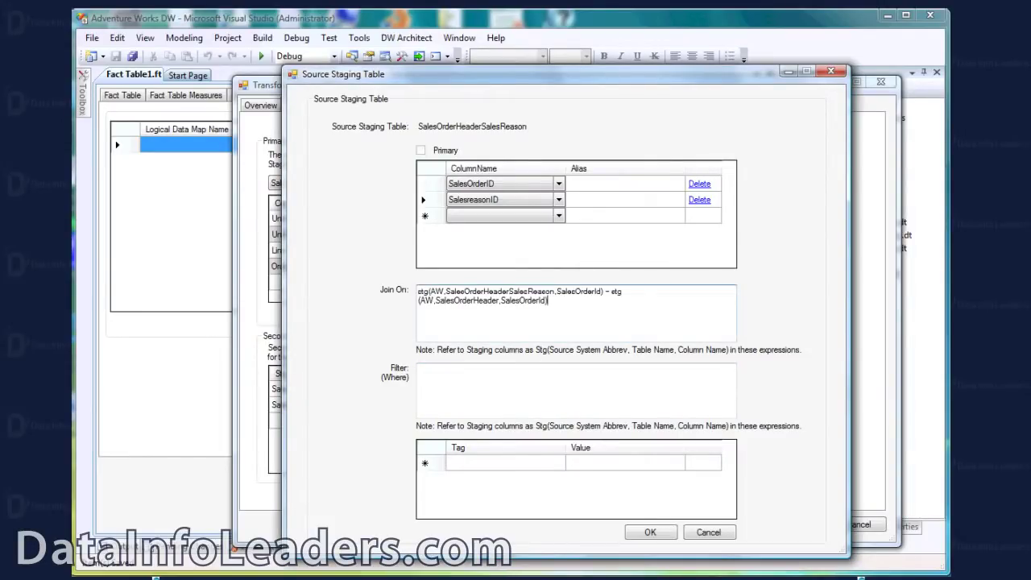
click(651, 533)
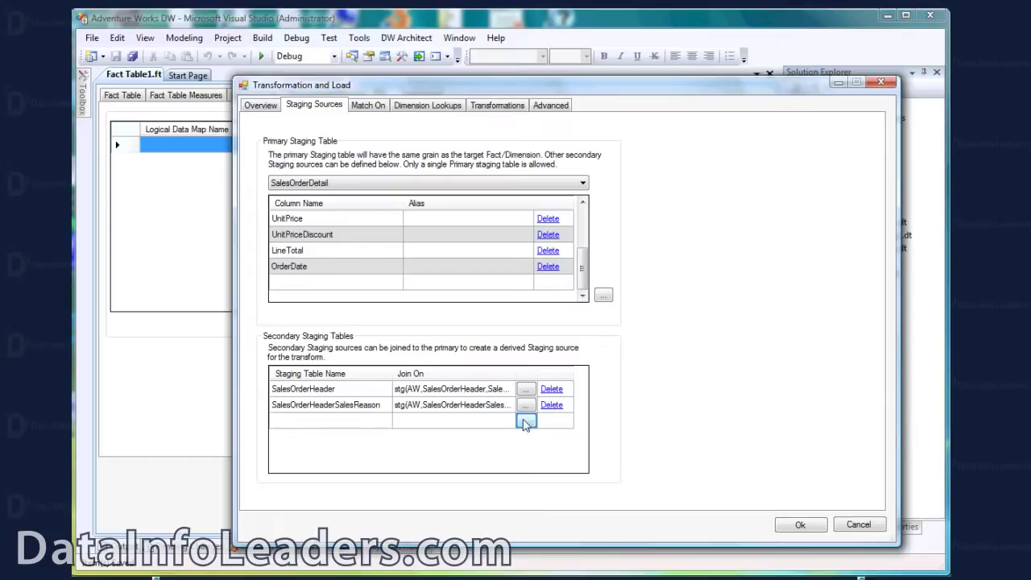
Step: Add Product as the third secondary staging table
click(334, 421)
click(339, 419)
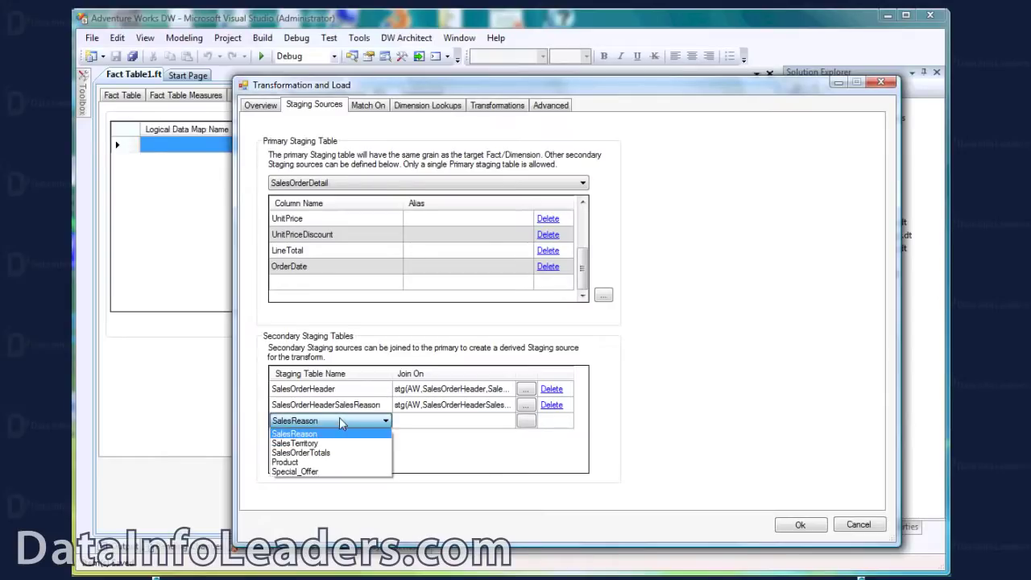
click(326, 463)
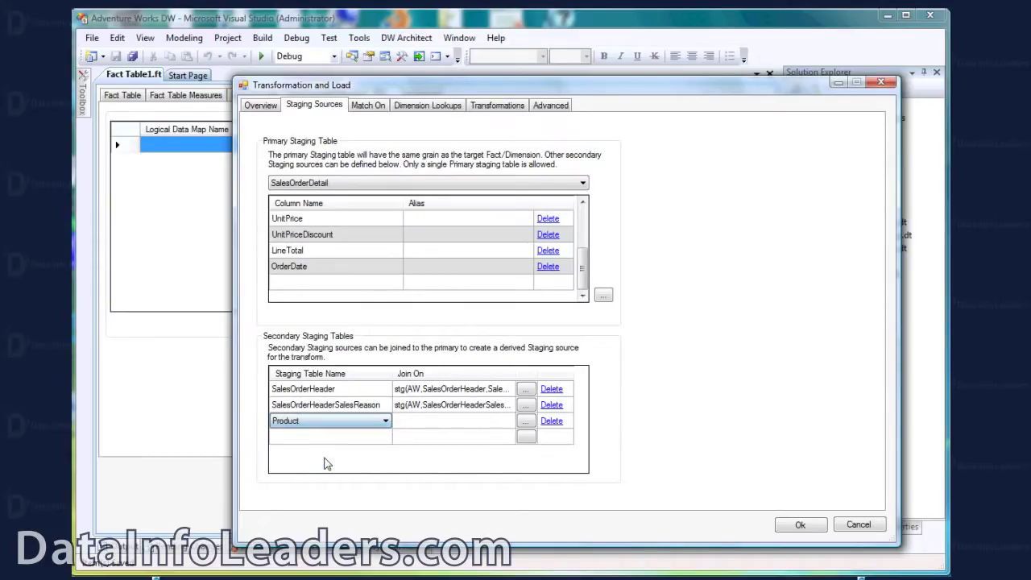
Step: Include the ProductID and Weight columns from the Product staging table
click(525, 422)
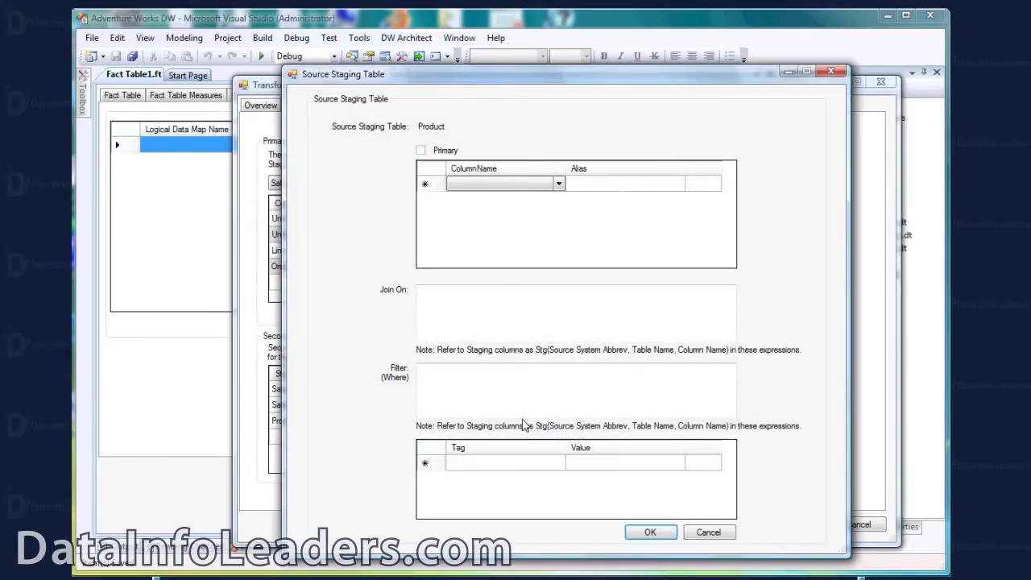
click(554, 183)
click(558, 183)
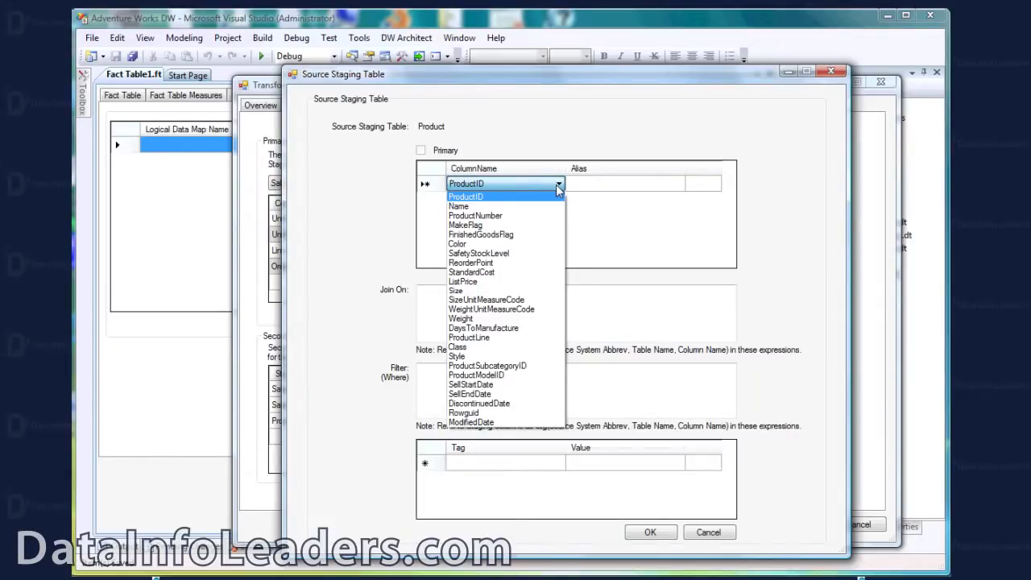
click(496, 197)
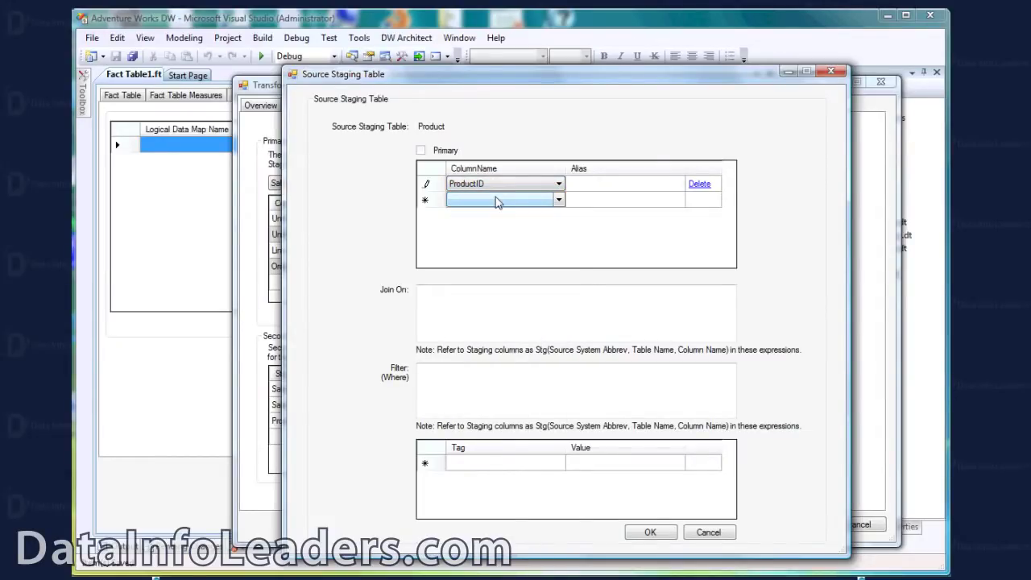
click(496, 201)
click(490, 199)
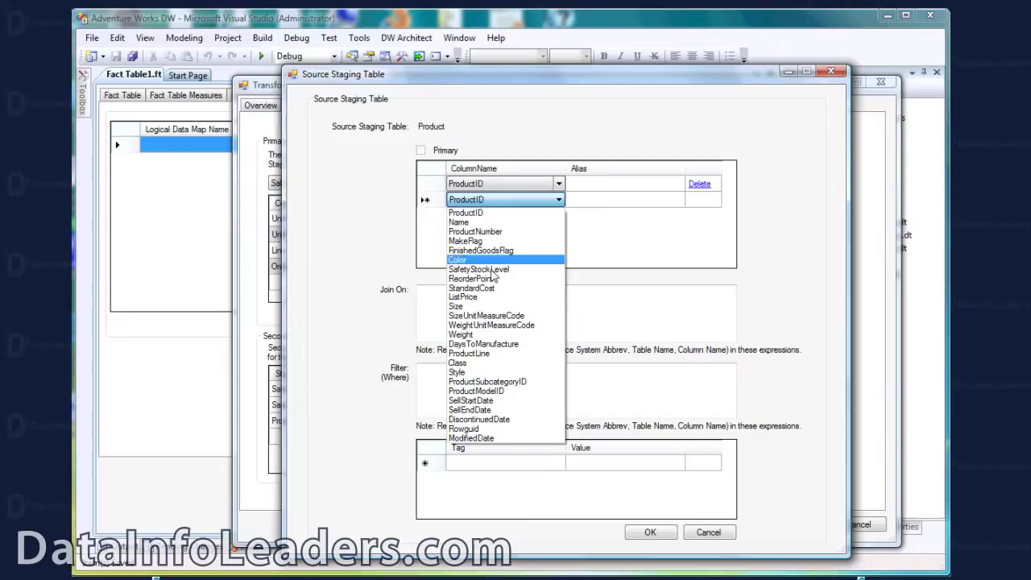
click(471, 336)
Step: Set the Product join condition to stg(AW,Product,Productid) = stg(AW,SalesOrderDetail,ProductId) and accept the staging table settings
click(461, 312)
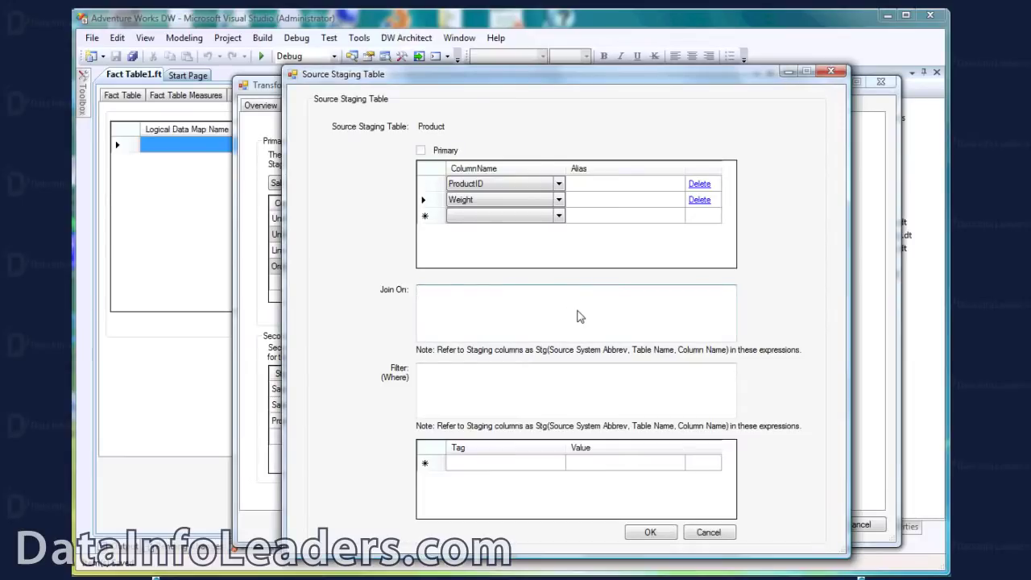
text(stg(AW,Product,ProductId) = stg(AW,SalesOrderDetail,ProductId))
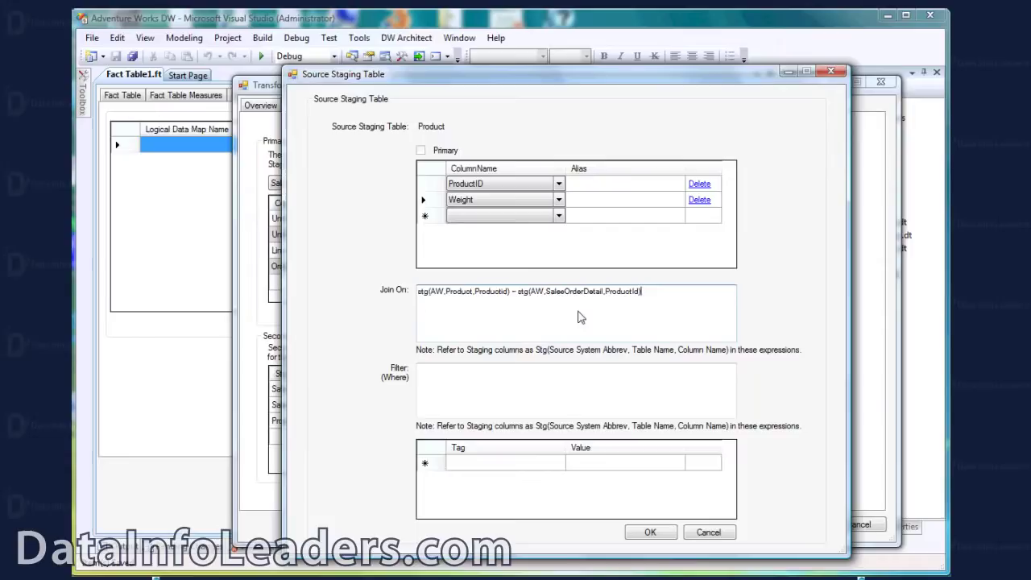
click(649, 534)
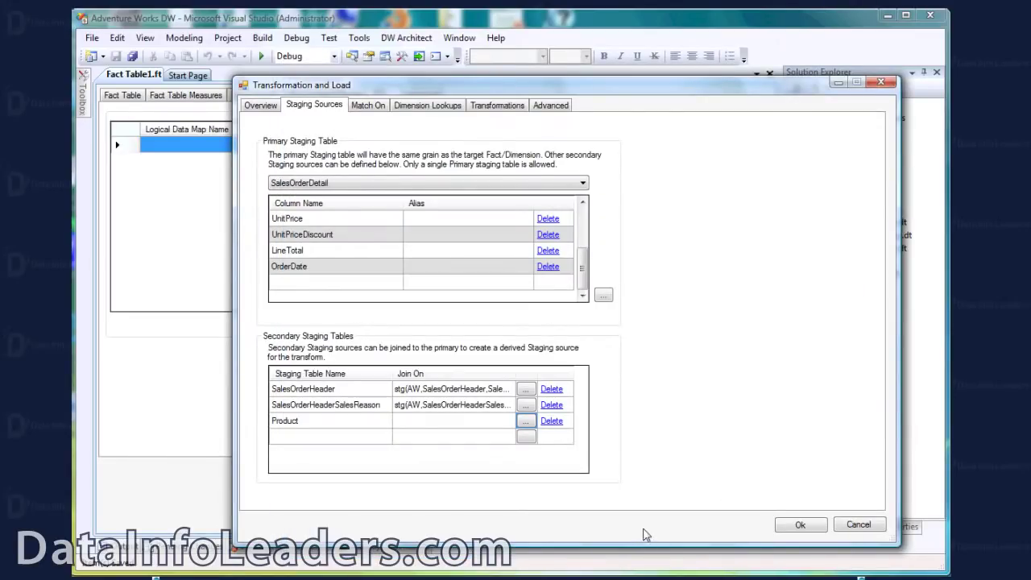
Step: Add SalesOrderTotals as the fourth secondary staging table
click(384, 437)
click(386, 436)
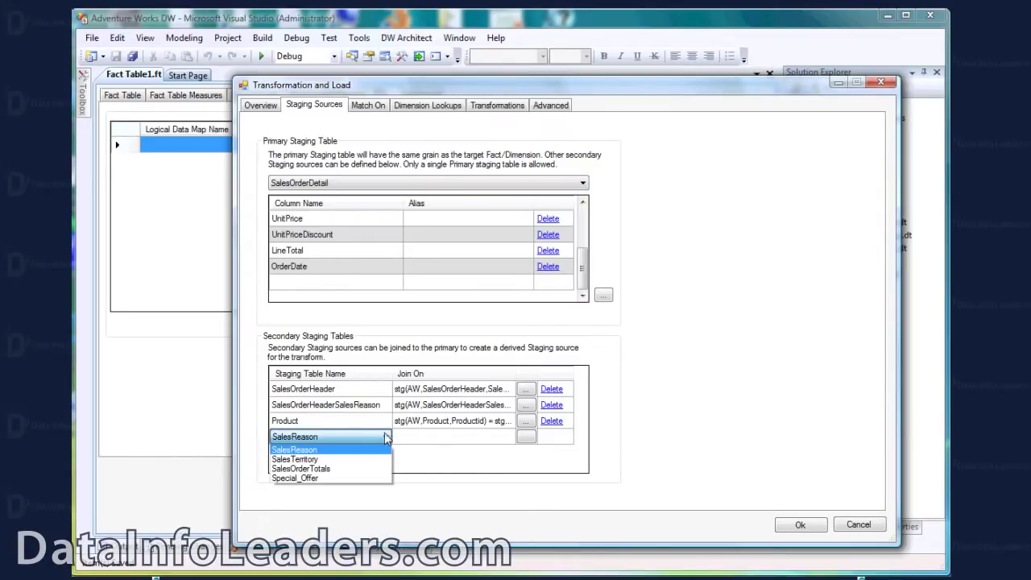
click(358, 469)
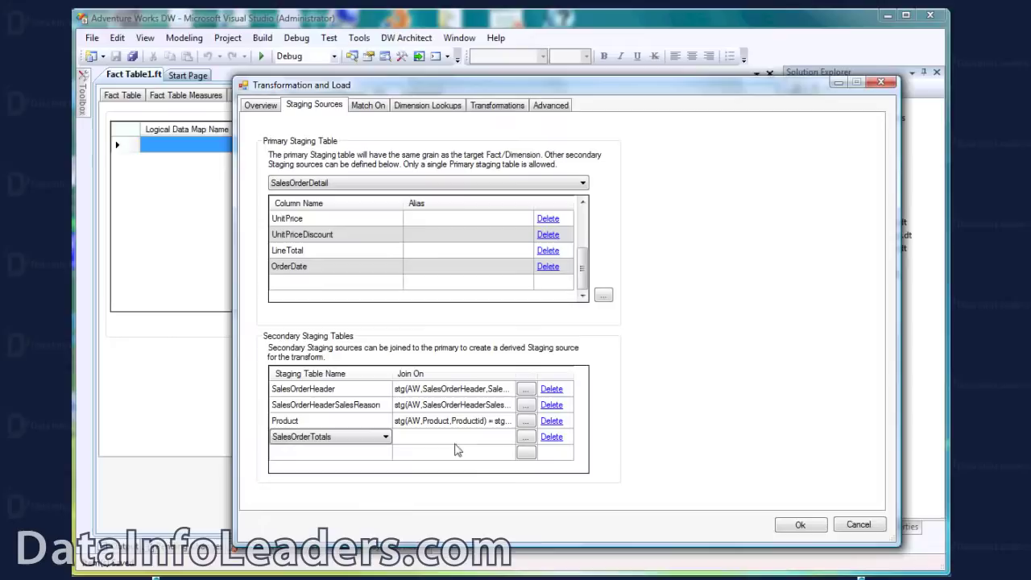
Step: Include the SalesOrderID, Total_Weight and Line_Item_Total columns from the SalesOrderTotals staging table
click(526, 438)
click(559, 183)
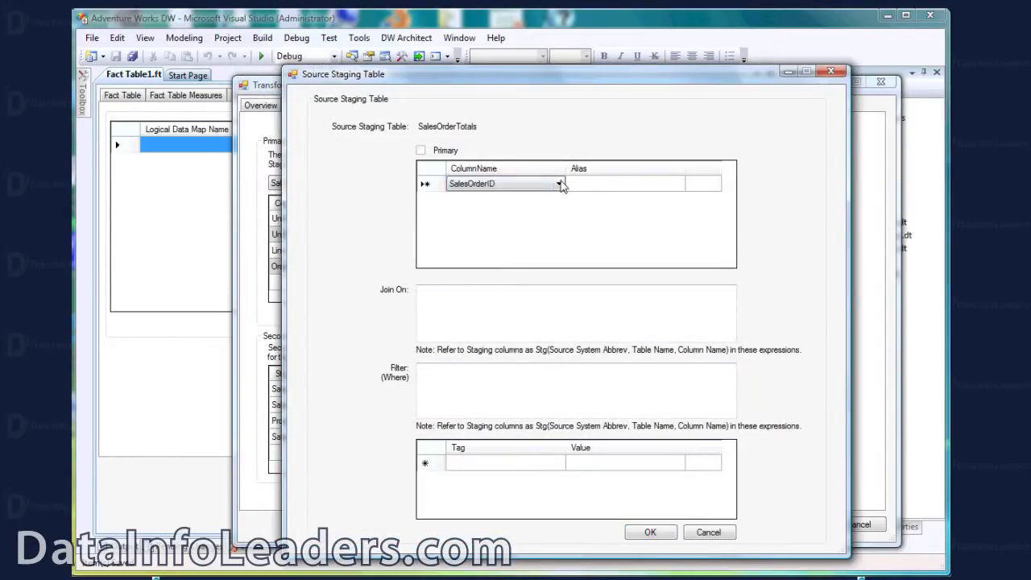
click(559, 183)
click(536, 197)
click(527, 200)
click(525, 223)
click(516, 218)
click(513, 218)
click(510, 248)
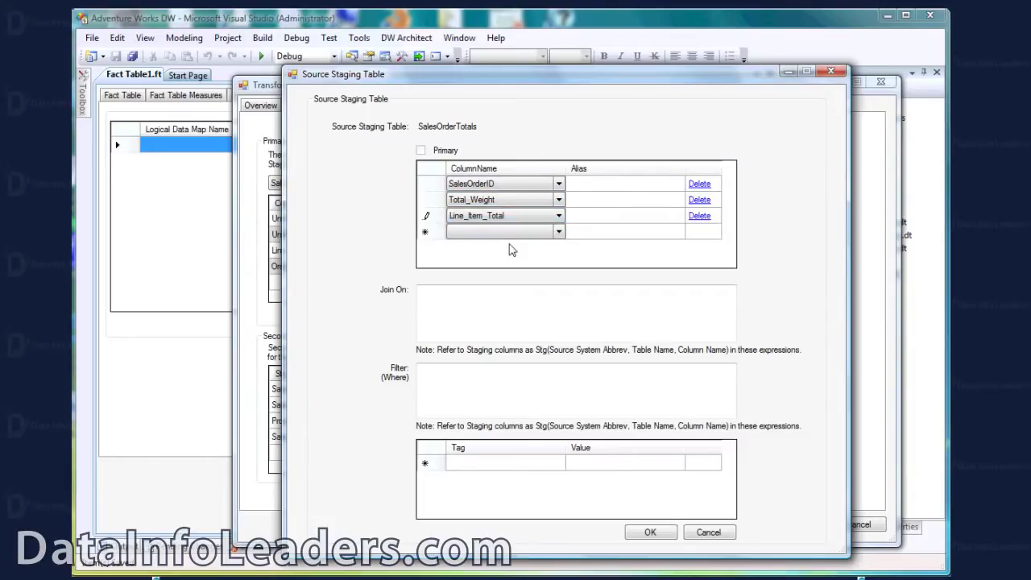
Step: Set the SalesOrderTotals join condition to stg(AW,SalesOrderDetail,SalesOrderId) = stg(Derived,SalesOrderTotals,SalesOrderId) and accept the staging table settings
click(496, 296)
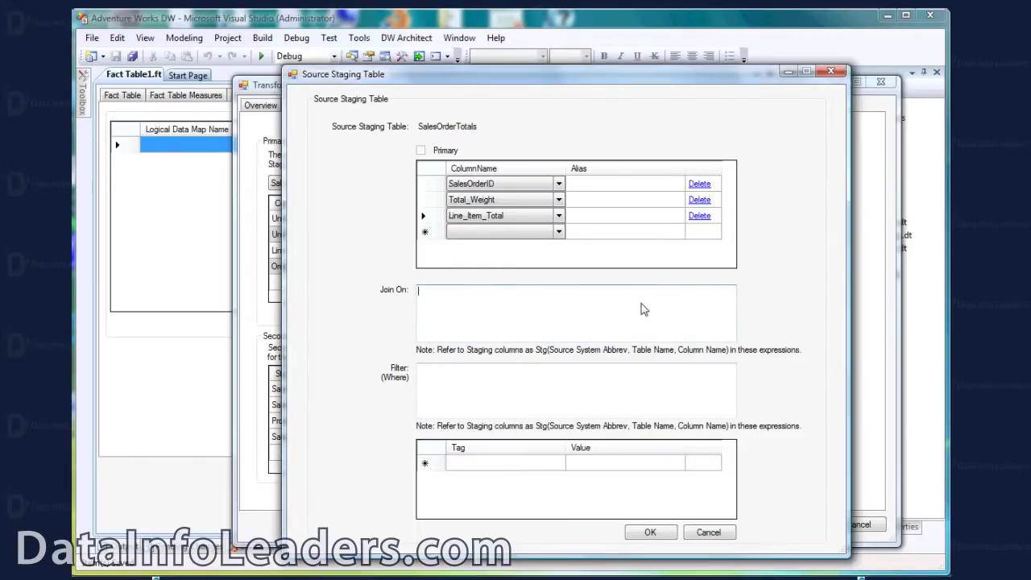
text(stg(AW,SalesOrderDetail,SalesOrderId) = stg(Derived,SalesOrderTotals,SalesOrderId))
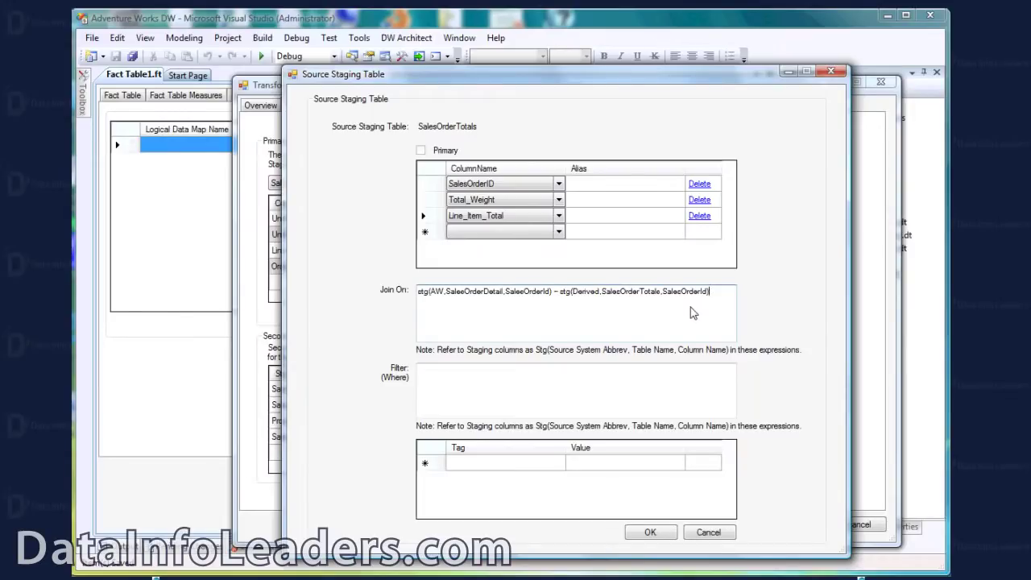
click(654, 534)
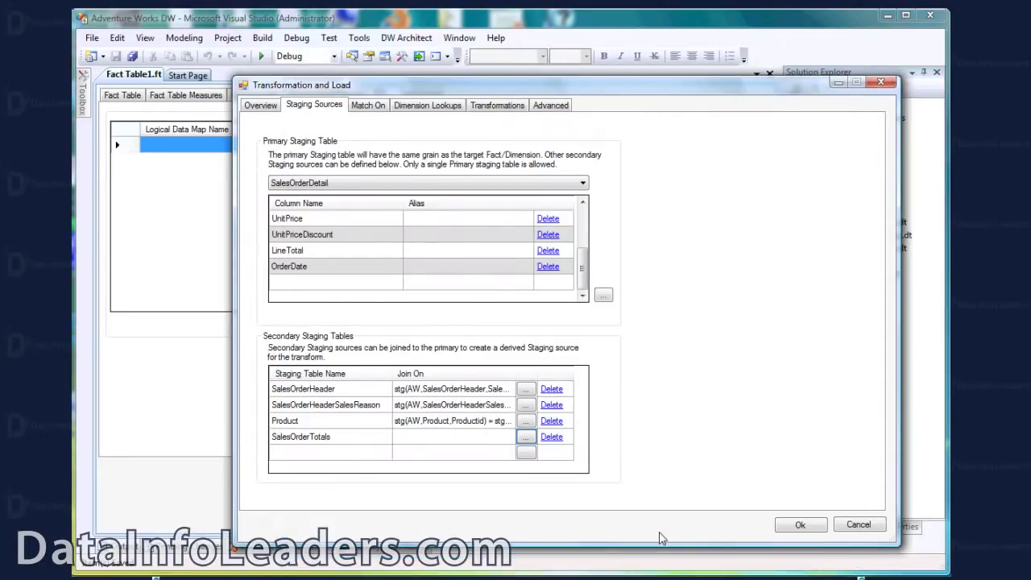
Step: Accept the transformation and load settings, and mark the SalesOrderID measure as a business key of the fact table
click(376, 113)
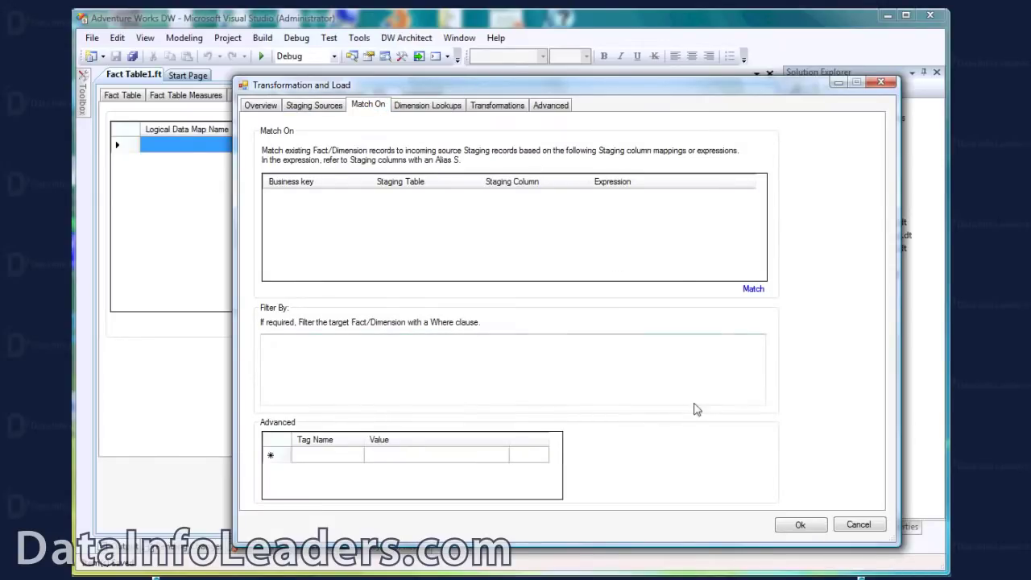
click(800, 526)
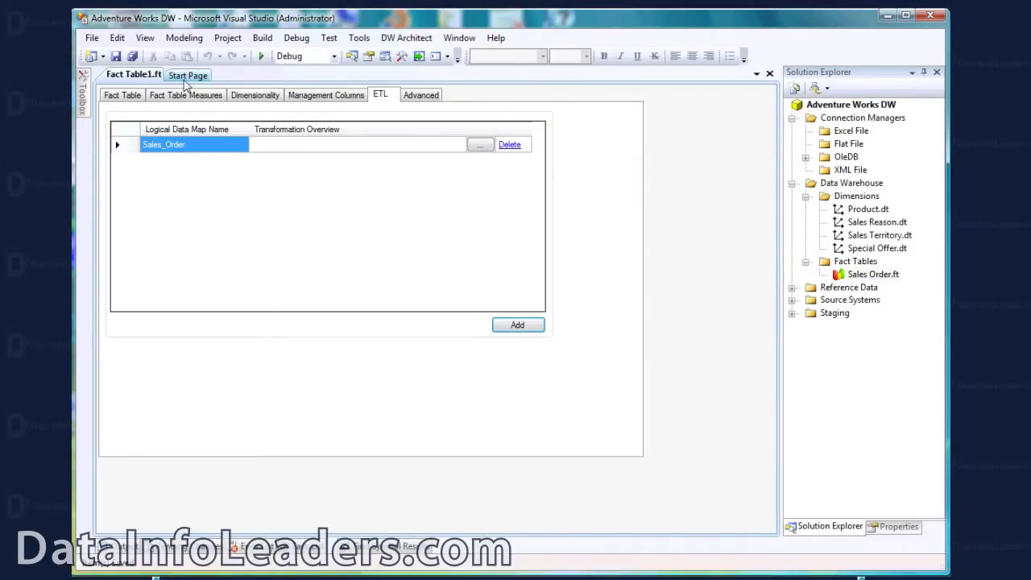
click(187, 97)
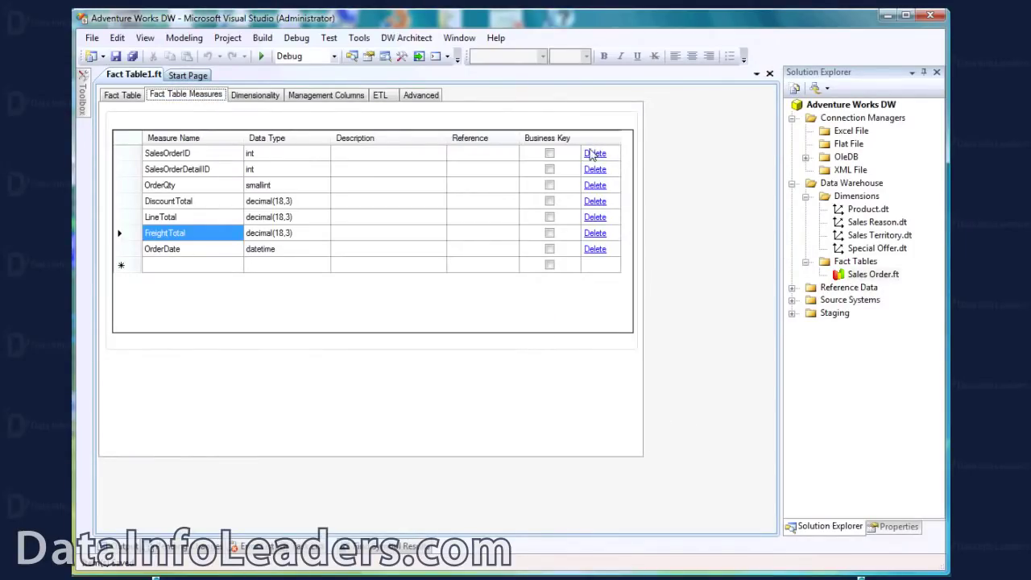
click(549, 153)
click(550, 170)
click(551, 172)
Step: Reopen the Sales_Order data map, automatically match the SalesOrderID business key to its staging column, and accept the settings
click(381, 96)
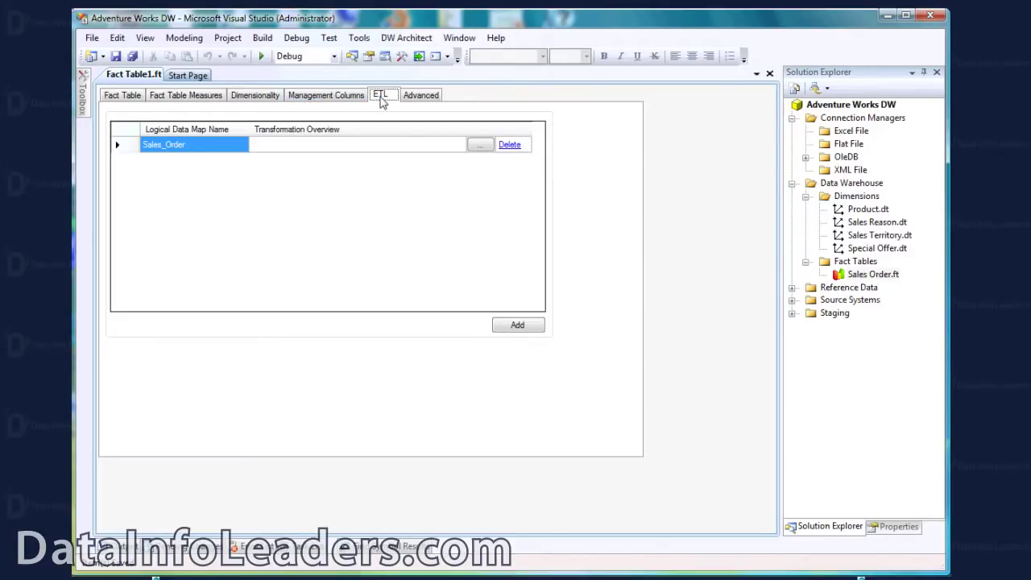
click(481, 144)
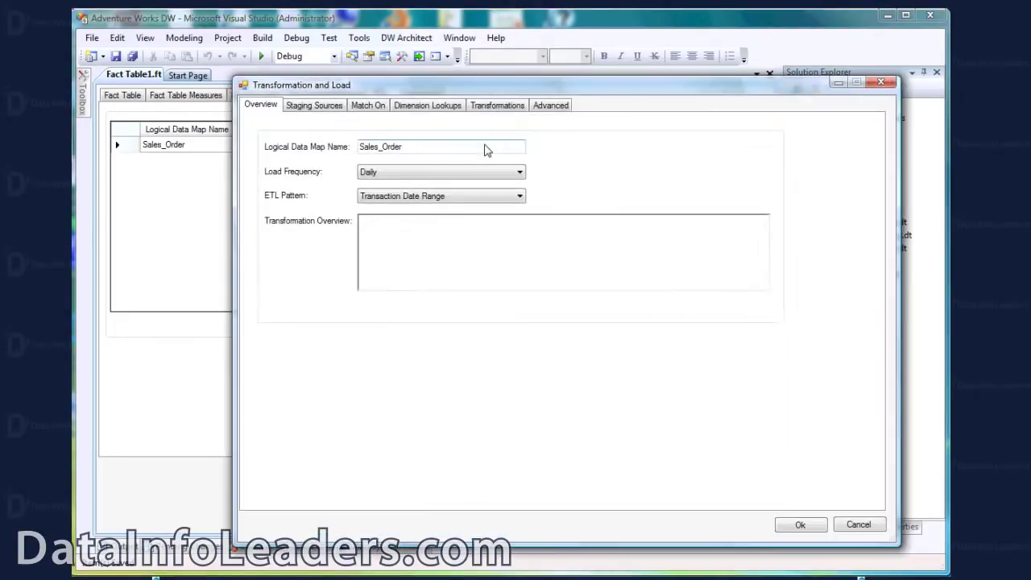
click(362, 110)
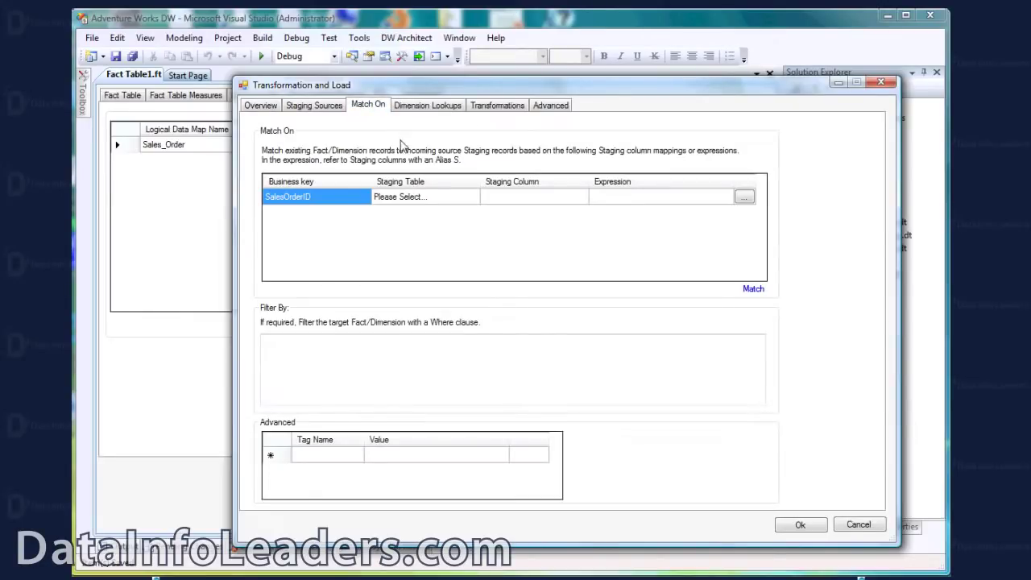
click(750, 290)
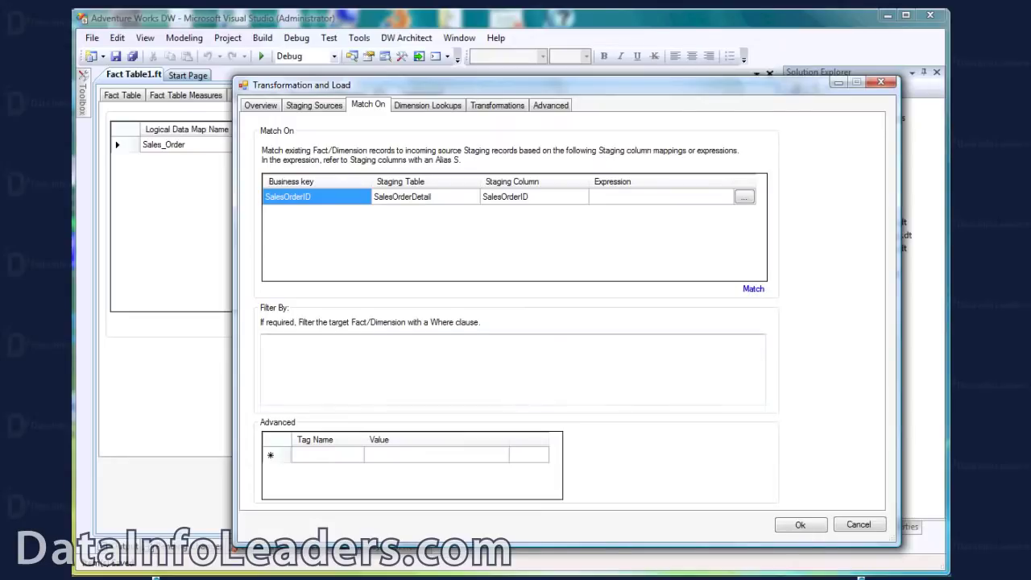
click(796, 525)
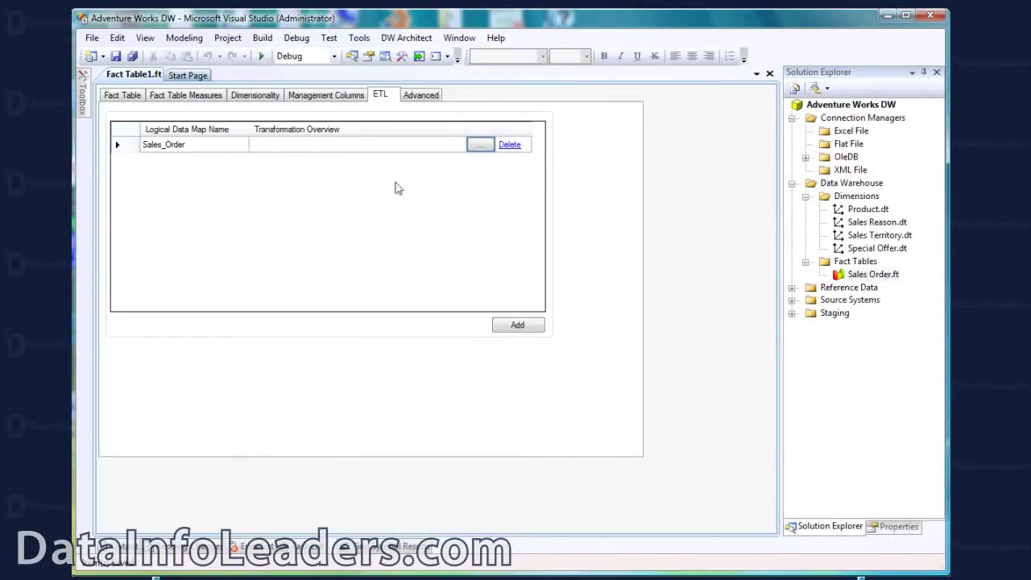
Step: Mark the SalesOrderDetailID measure as a business key of the fact table too
click(209, 97)
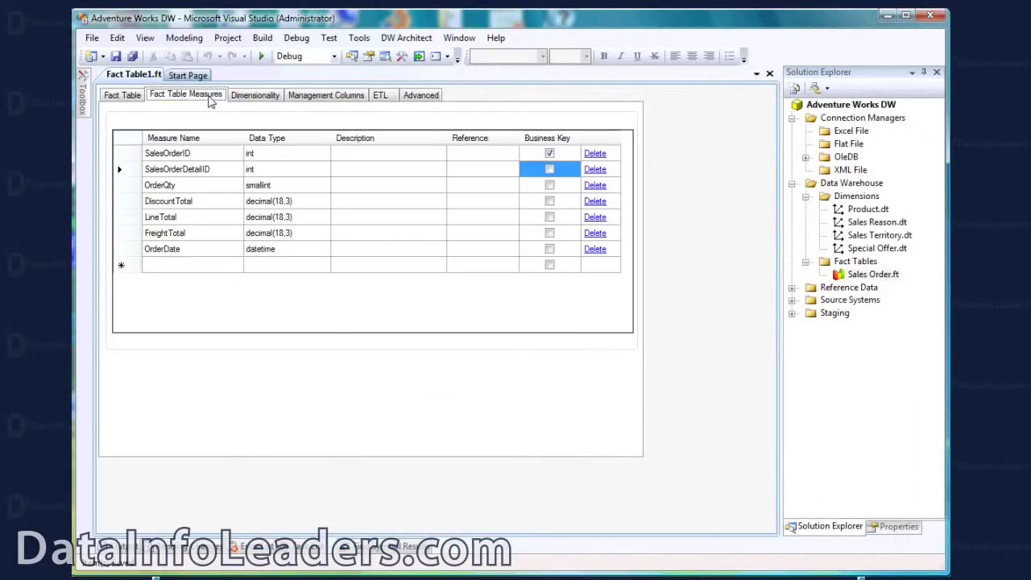
click(548, 170)
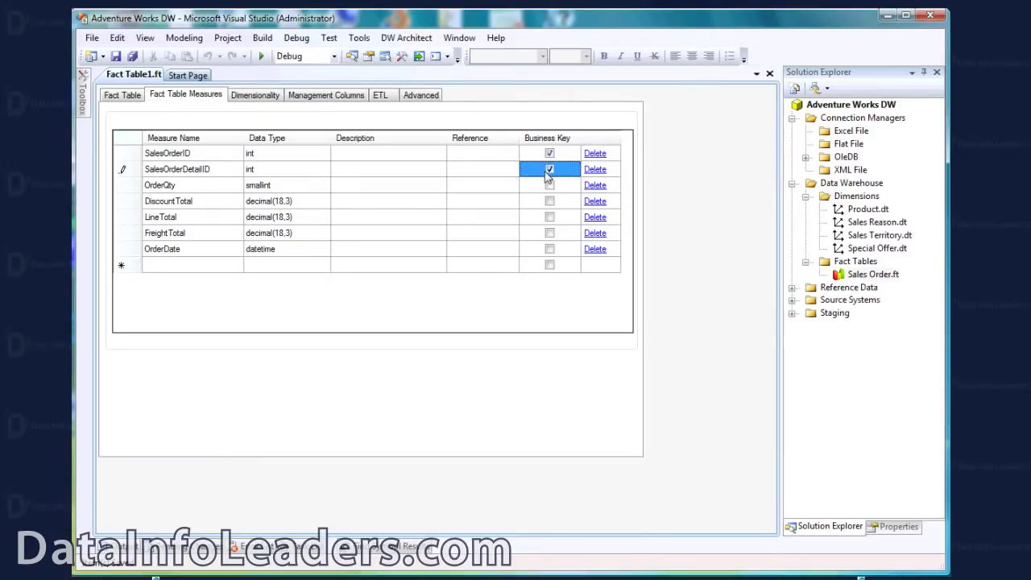
click(488, 171)
Step: Reopen the Sales_Order data map and automatically match the SalesOrderDetailID business key to its SalesOrderDetail staging column
click(384, 98)
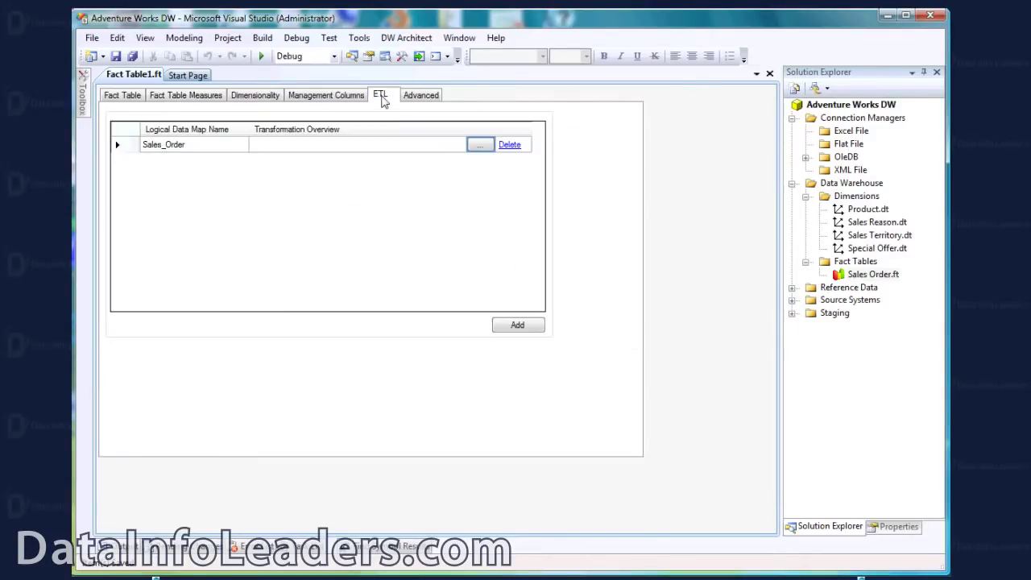
click(481, 150)
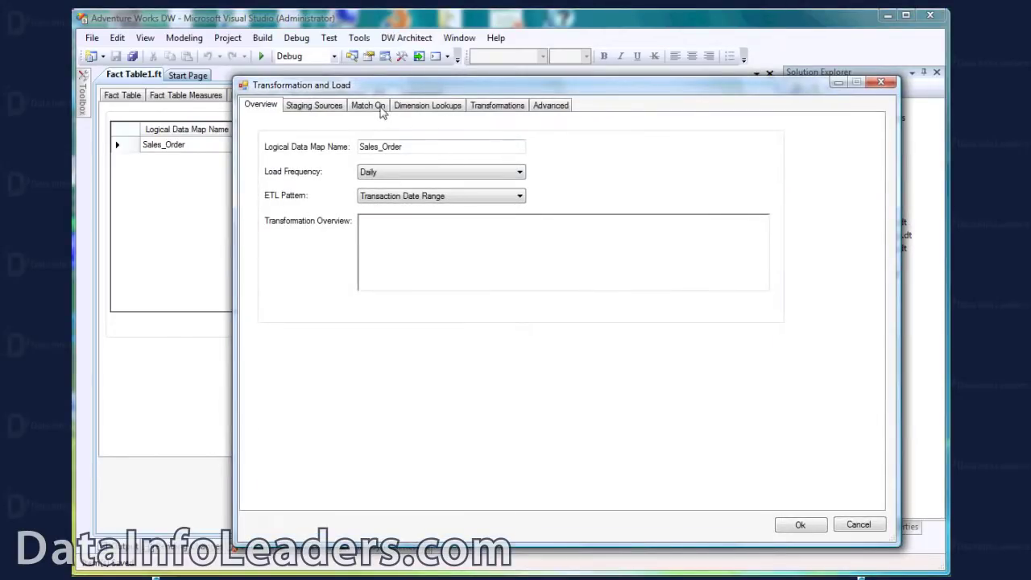
click(382, 108)
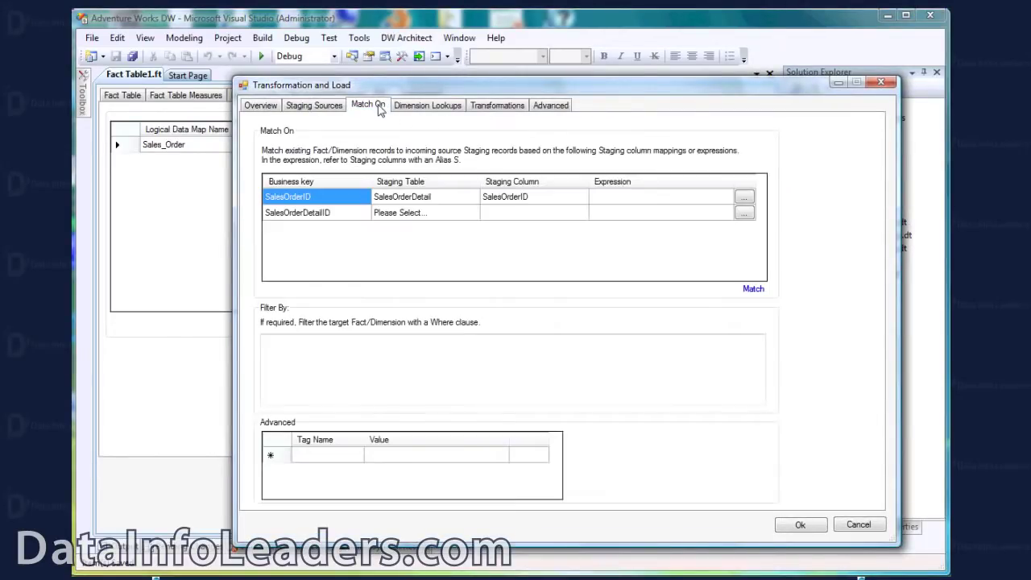
click(753, 289)
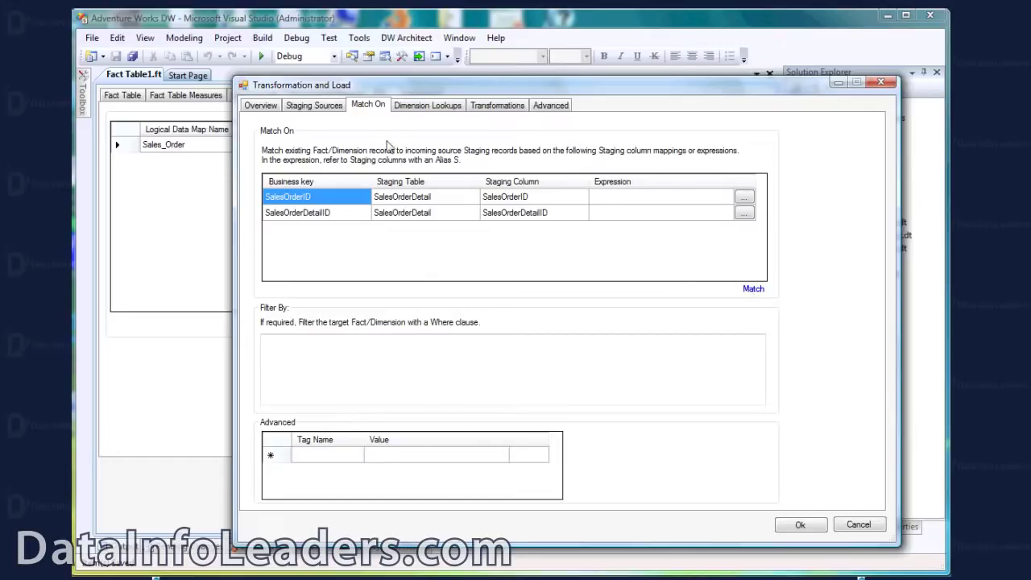
Step: Define the Special Offer dimension lookup by automatically matching SpecialOfferID to SalesOrderDetail.SpecialOfferID
click(439, 108)
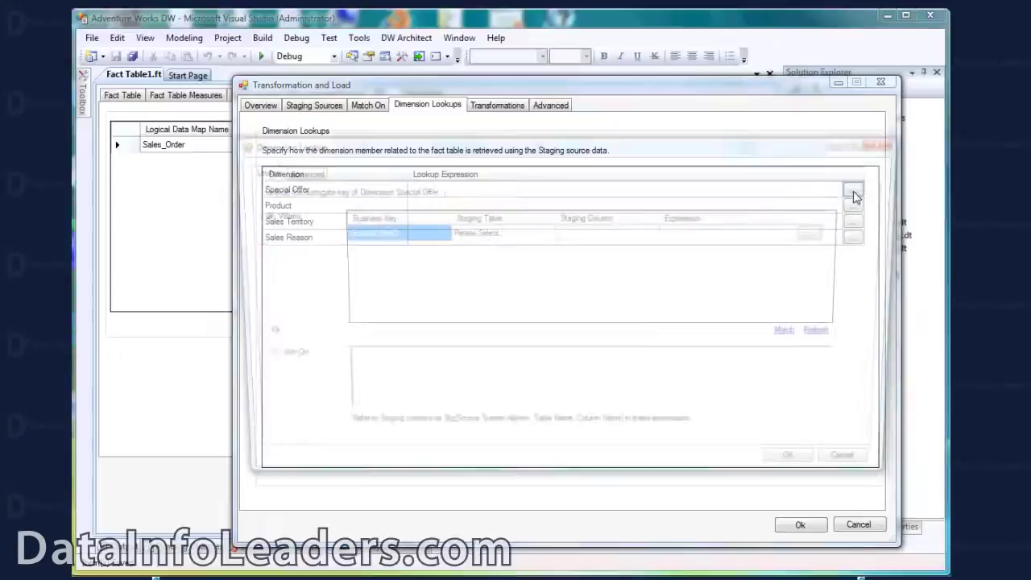
click(859, 198)
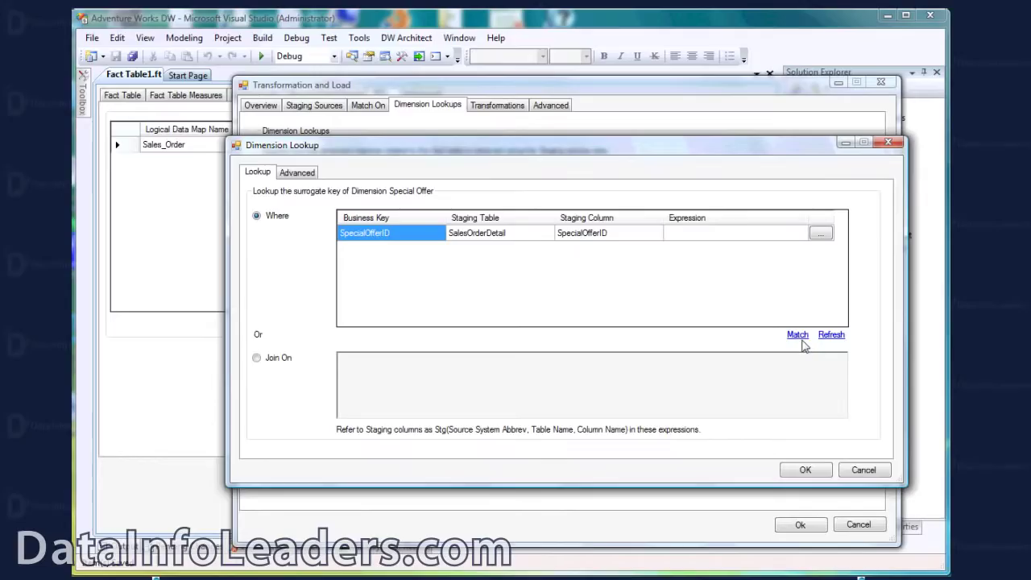
click(806, 469)
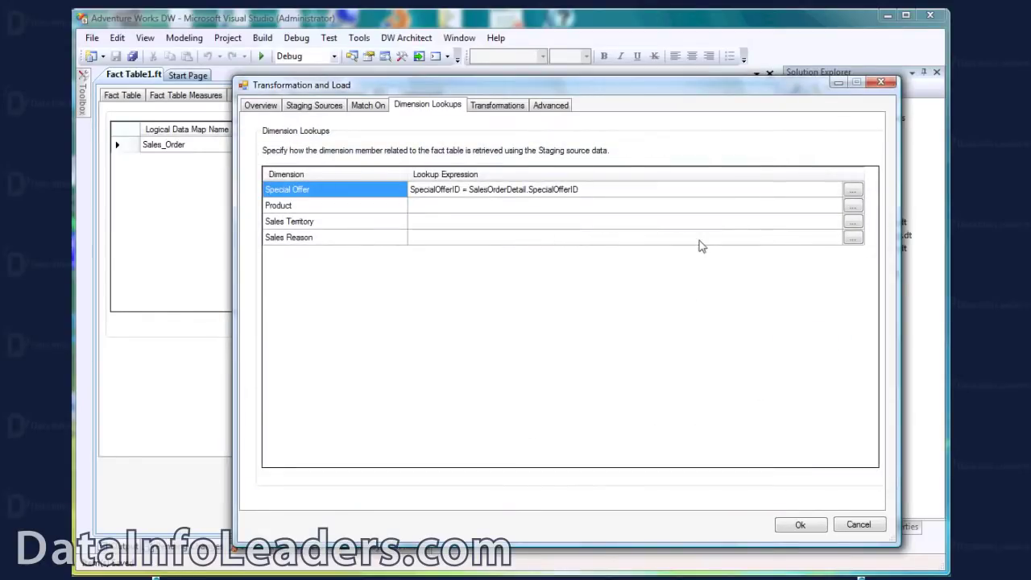
Step: Define the Product dimension lookup by automatically matching ProductID to SalesOrderDetail.ProductID
click(854, 205)
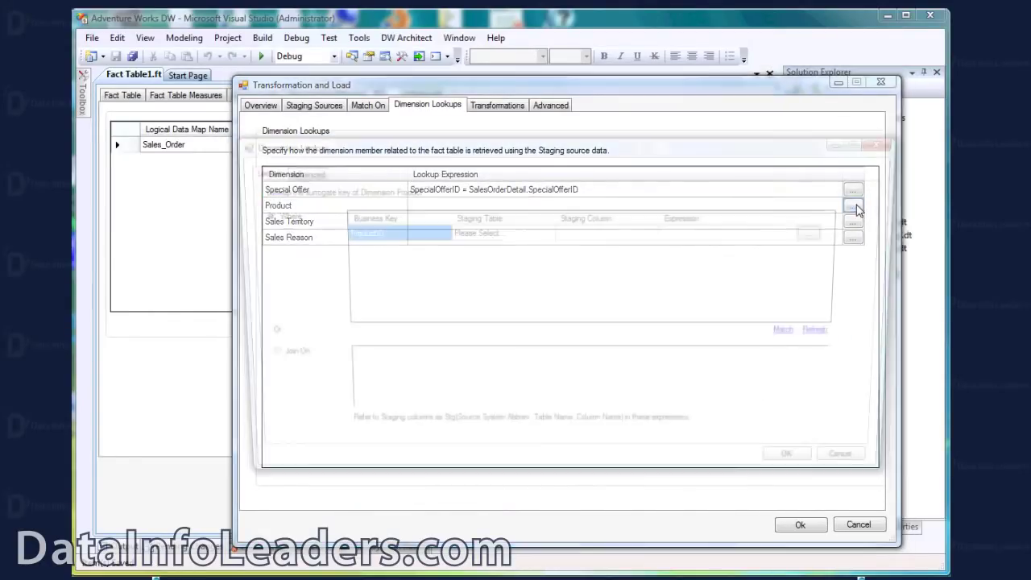
click(797, 335)
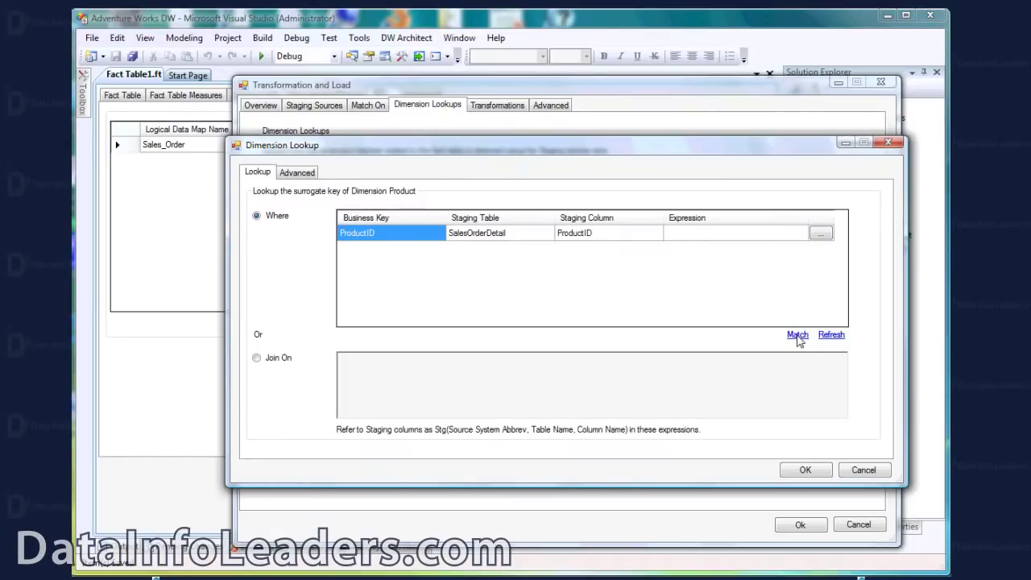
click(806, 470)
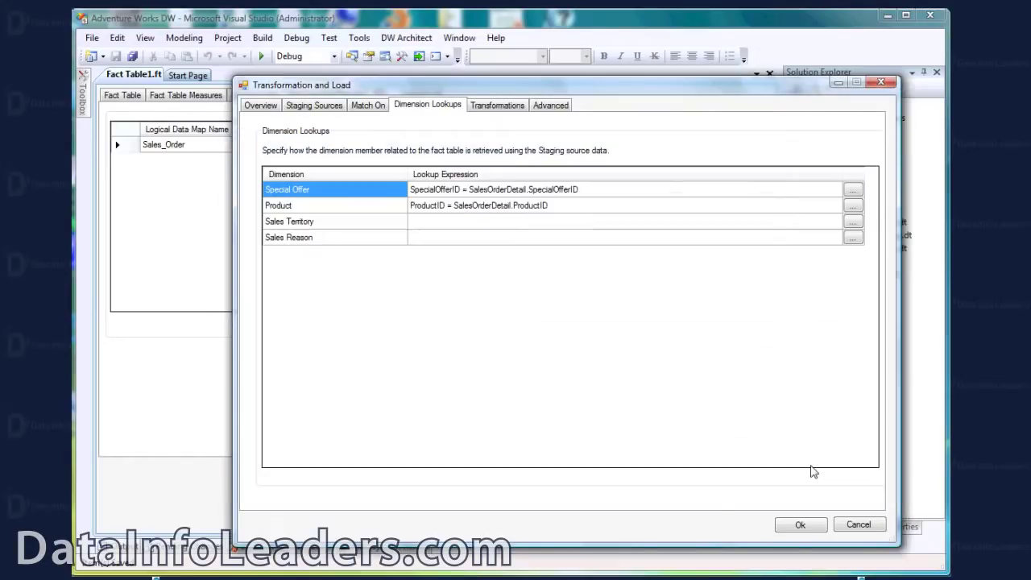
Step: Define the Sales Territory dimension lookup by automatically matching TerritoryID to SalesOrderHeader.TerritoryID
click(852, 222)
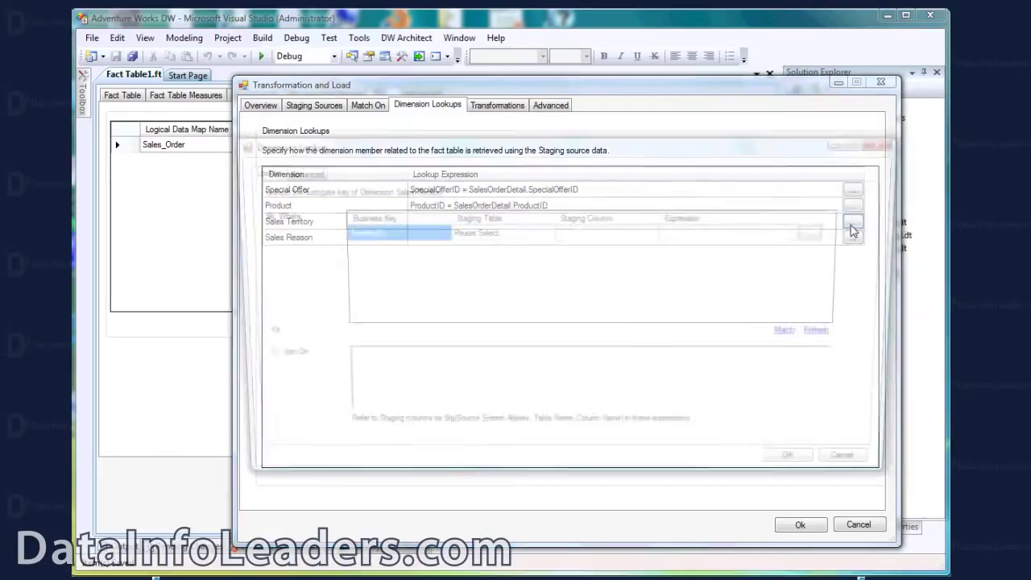
click(797, 336)
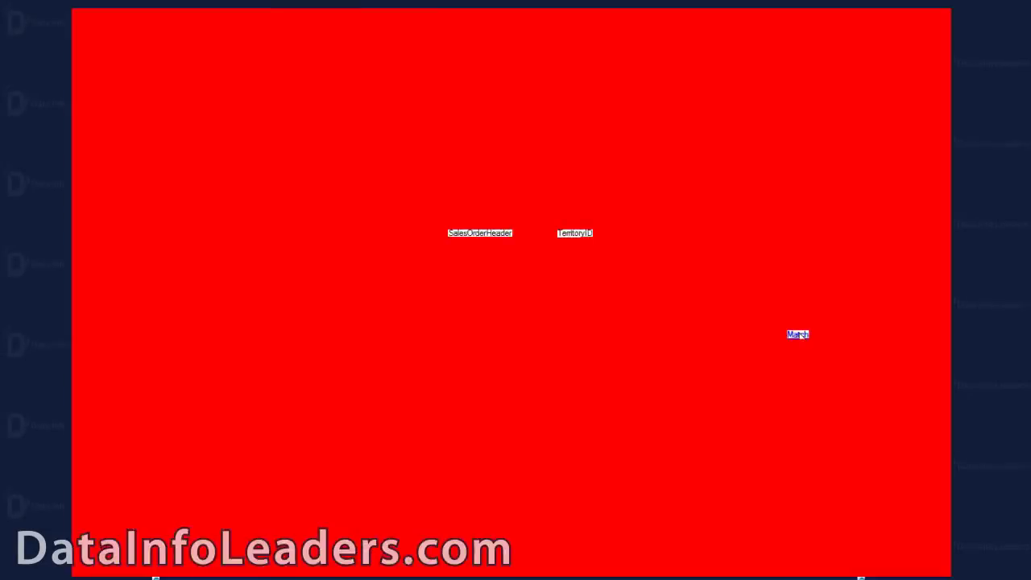
click(806, 469)
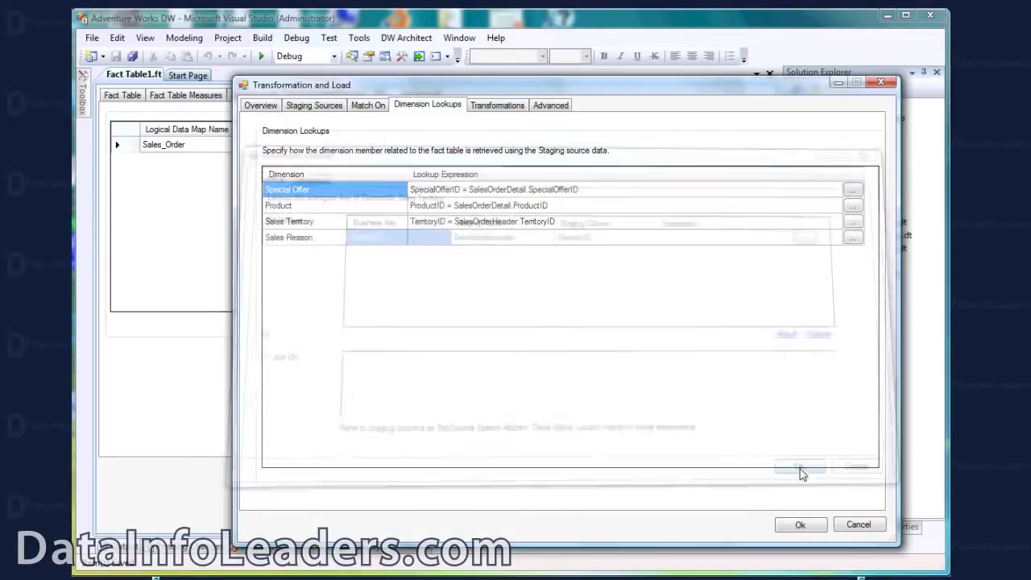
Step: Open the Sales Reason dimension lookup and try SalesOrderDetail as the staging table for the Sales_Reason_Id business key
click(853, 239)
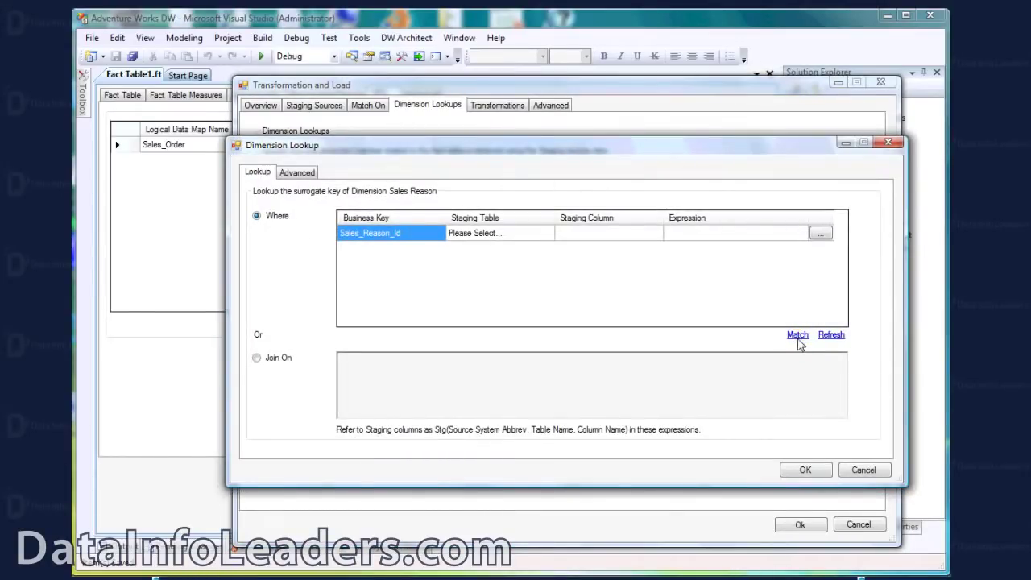
click(516, 236)
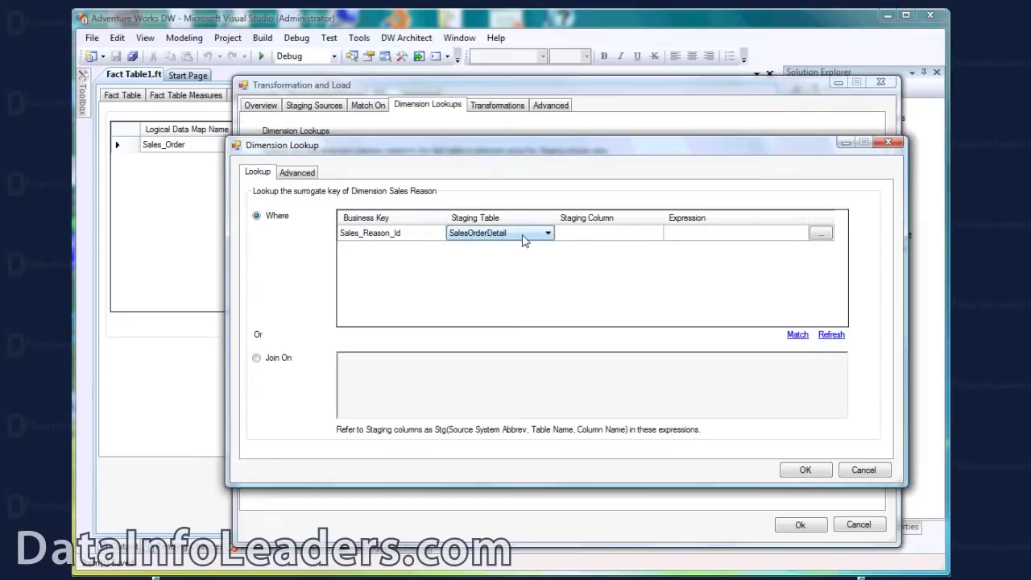
click(583, 233)
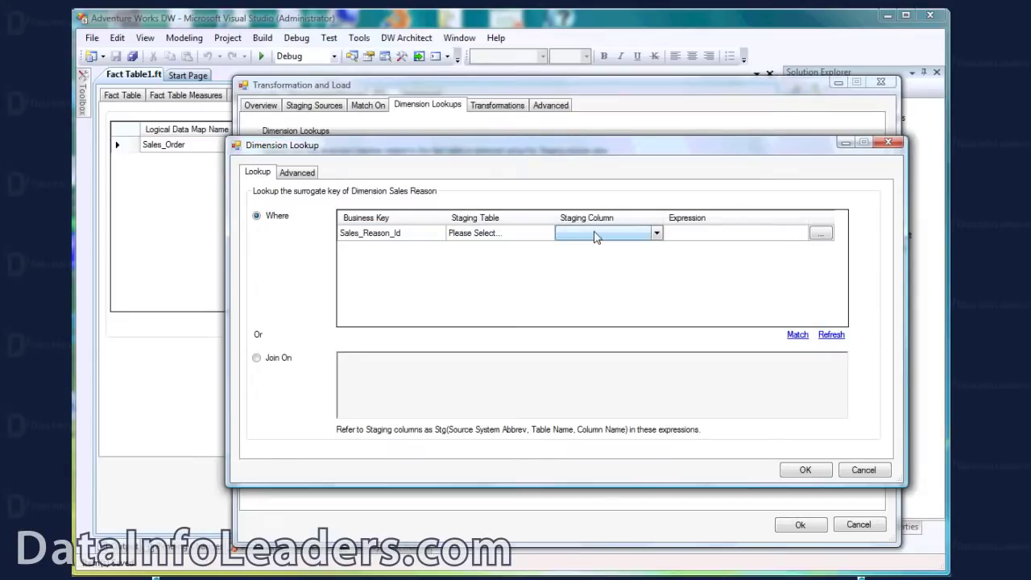
click(497, 237)
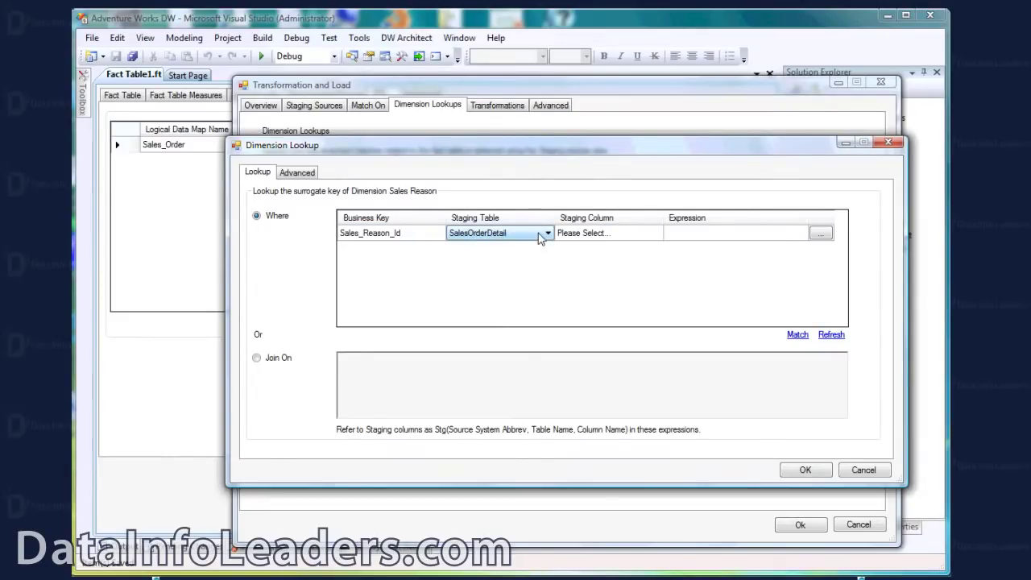
click(538, 232)
click(525, 253)
click(580, 240)
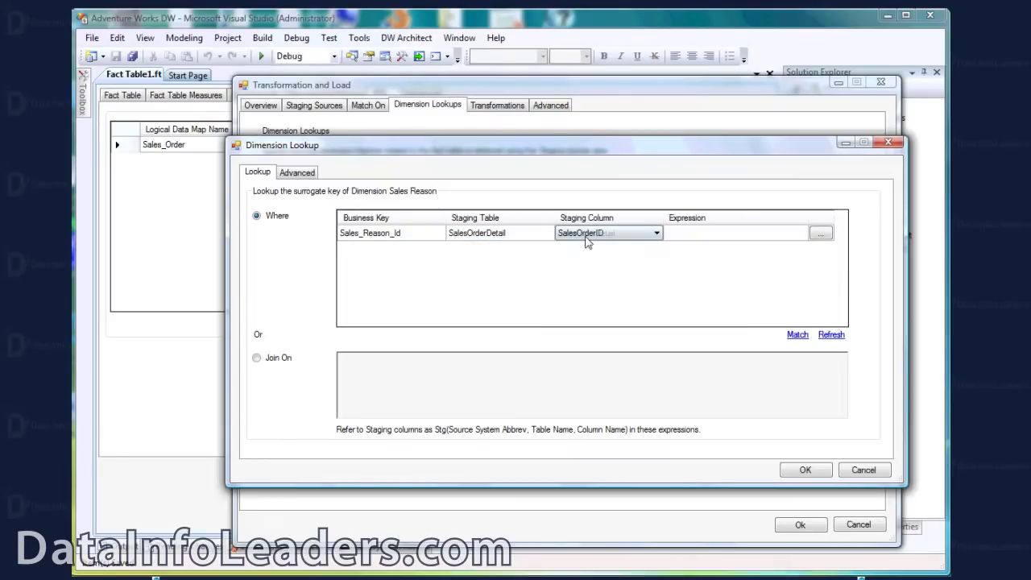
click(587, 236)
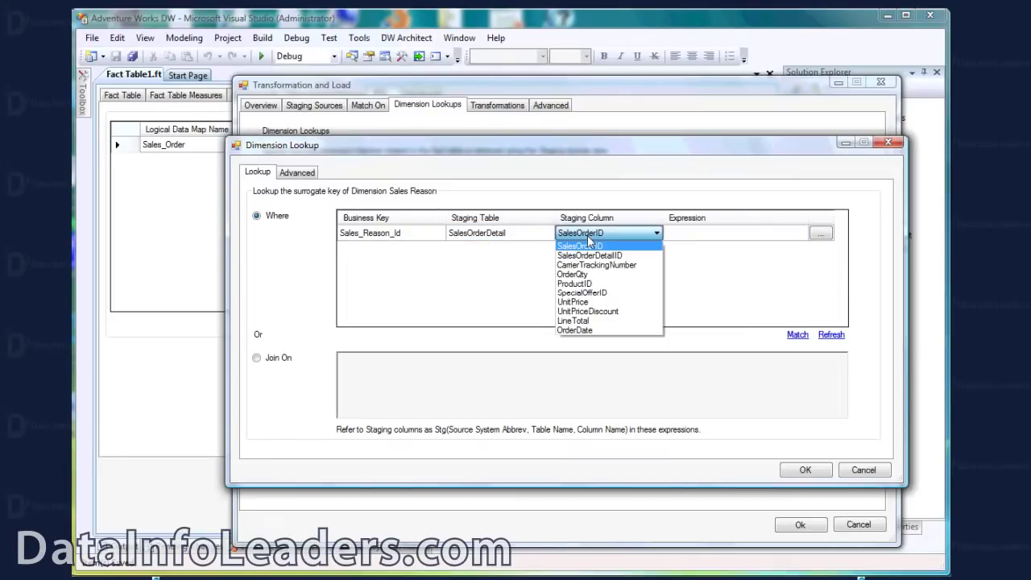
Step: Try SalesOrderHeader as the staging table for Sales_Reason_Id and look through its staging columns
click(542, 236)
click(541, 234)
click(546, 234)
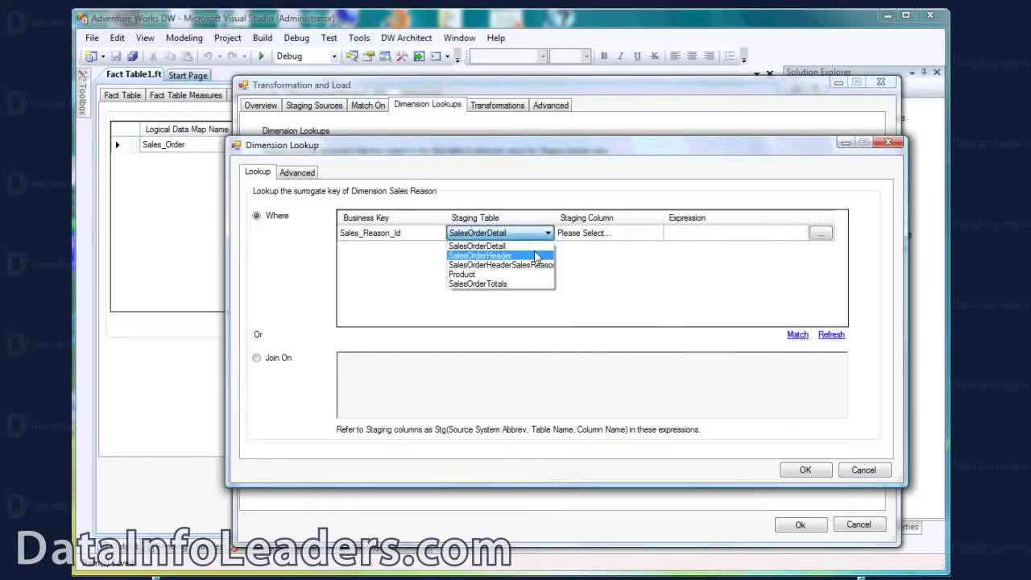
click(537, 256)
click(589, 240)
click(589, 240)
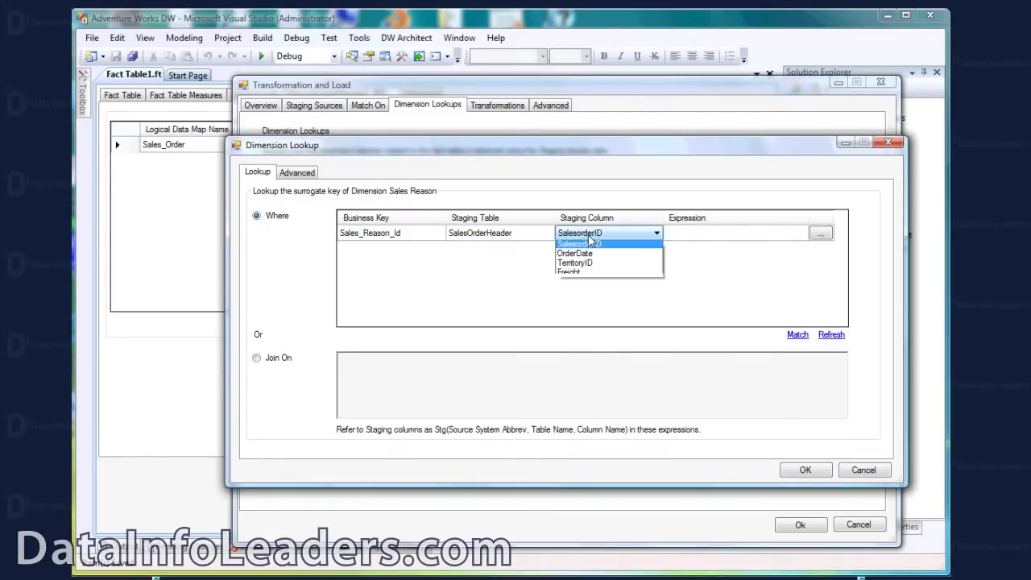
Step: Define the Sales Reason dimension lookup by mapping Sales_Reason_Id to SalesOrderHeaderSalesReason.SalesreasonID
click(478, 235)
click(480, 235)
click(479, 236)
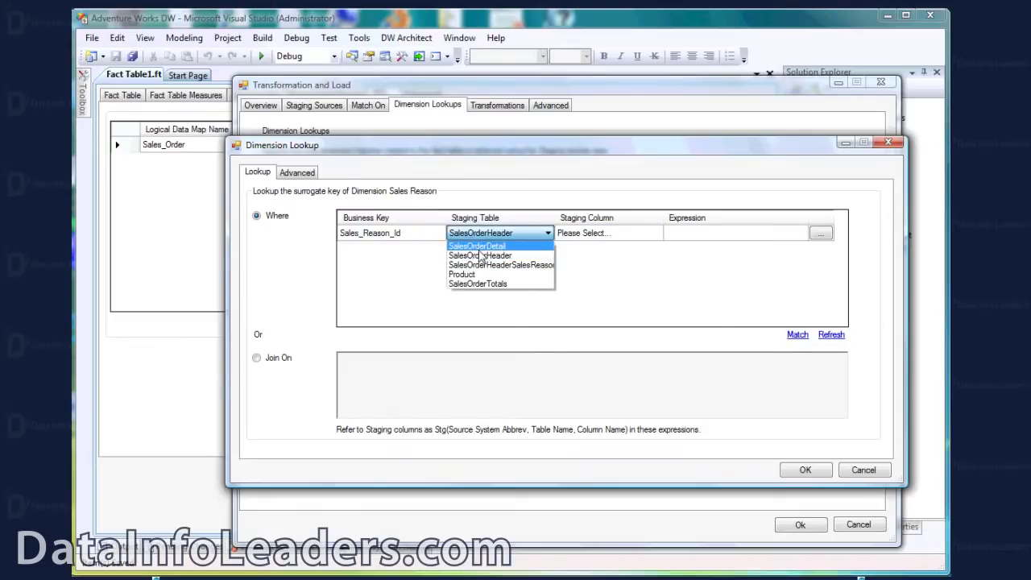
click(483, 259)
click(572, 239)
click(572, 239)
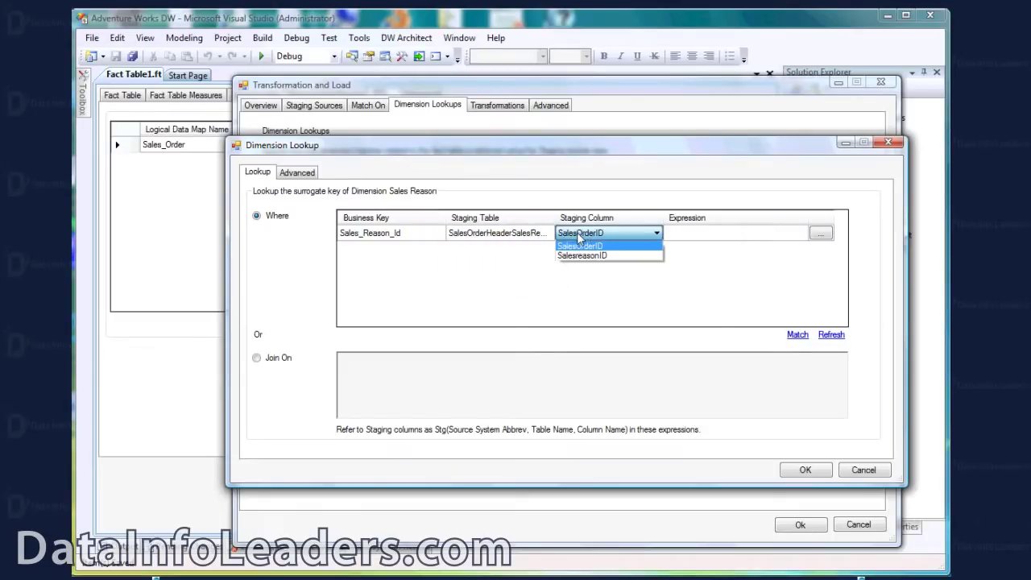
click(593, 264)
click(806, 471)
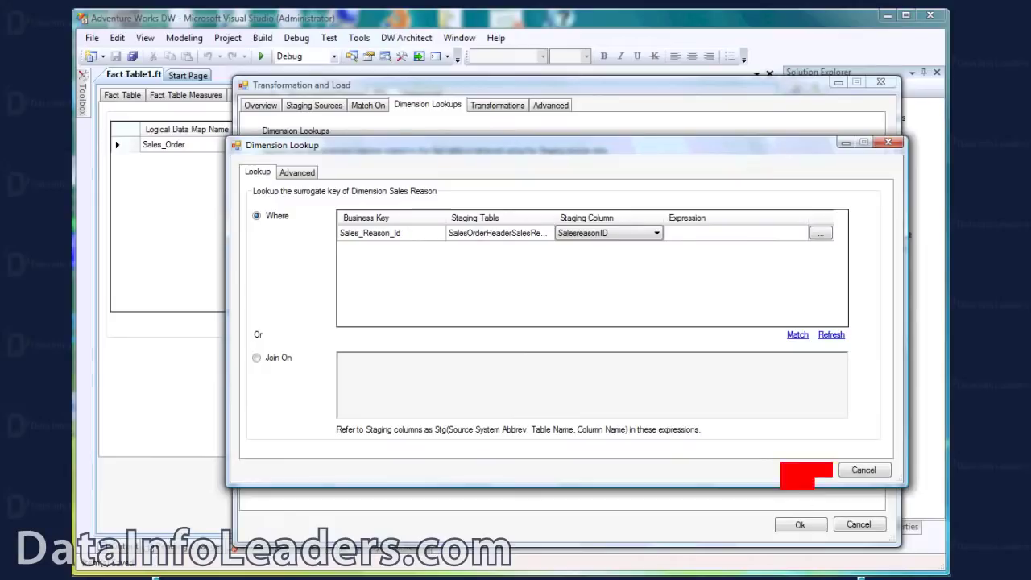
click(801, 473)
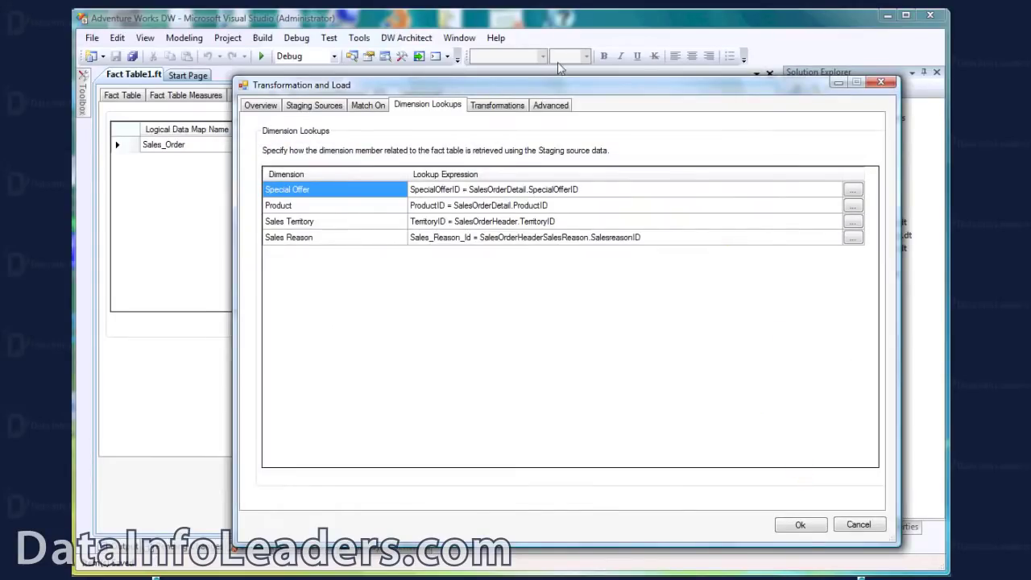
Step: Automatically match the measures to staging columns, and derive DiscountTotal with the expression stg(AW,SalesOrderDetail,OrderQty) * stg(AW,SalesOrderDetail,UnitPriceDiscount)
click(510, 111)
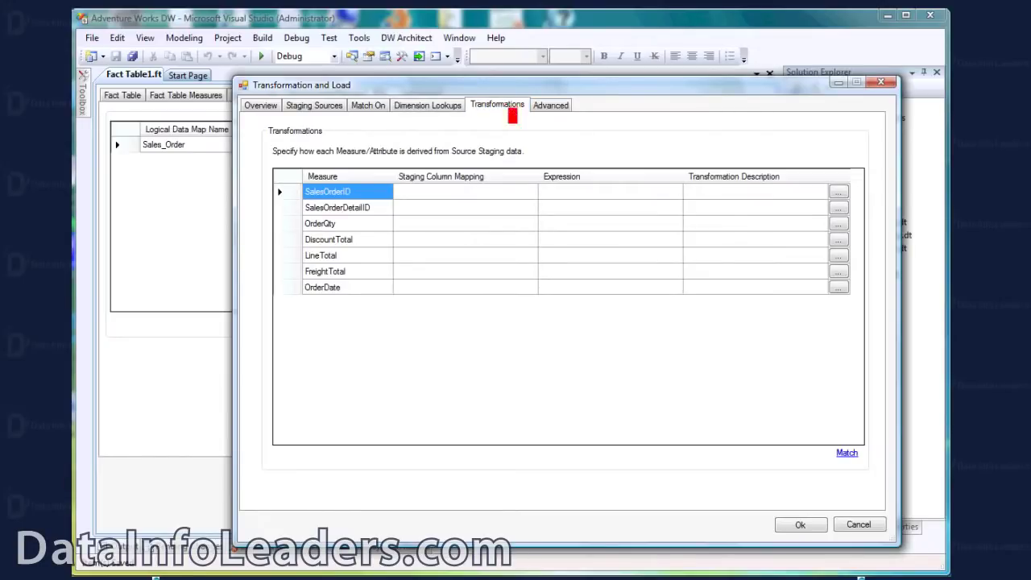
click(847, 454)
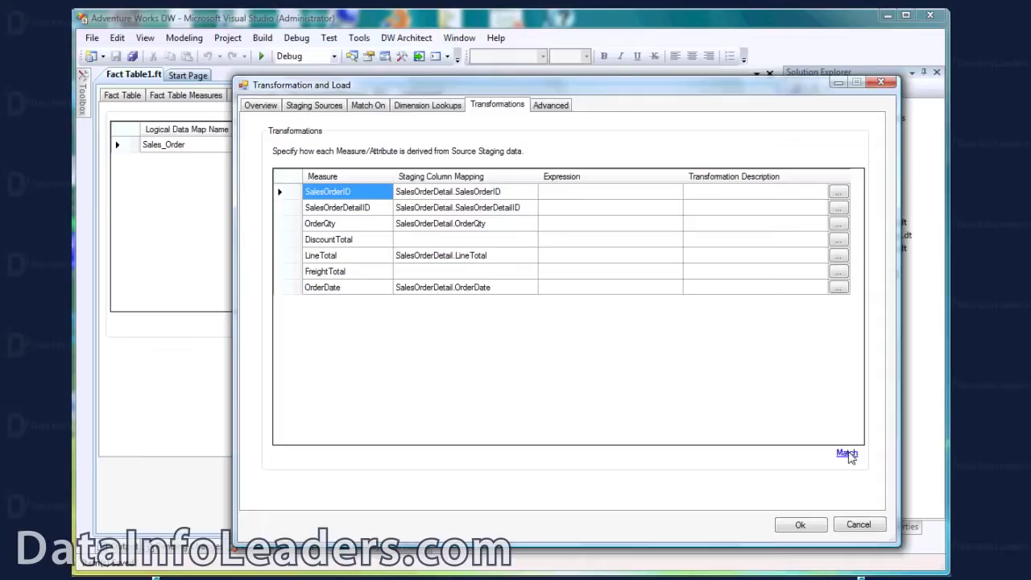
click(839, 240)
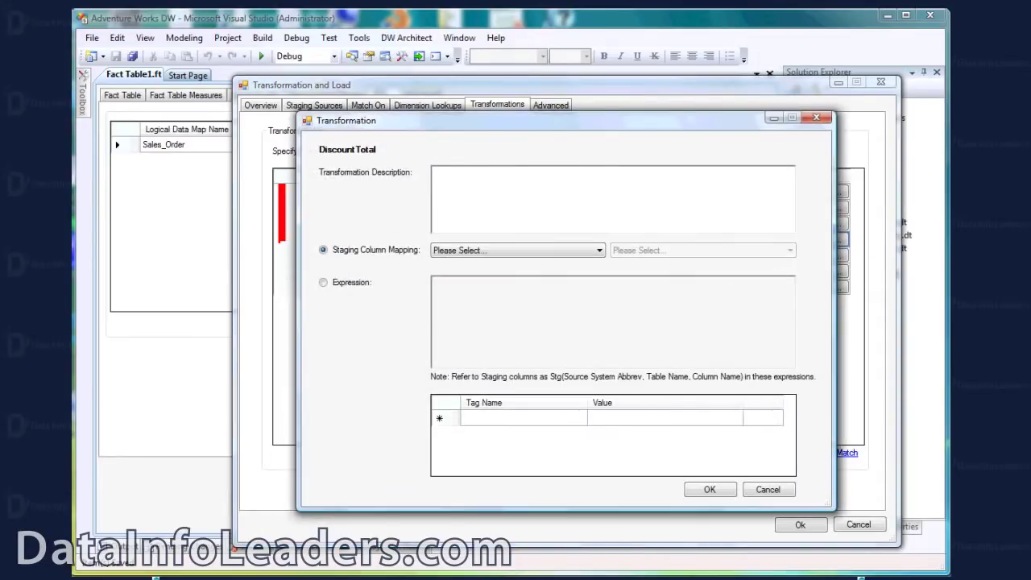
click(373, 288)
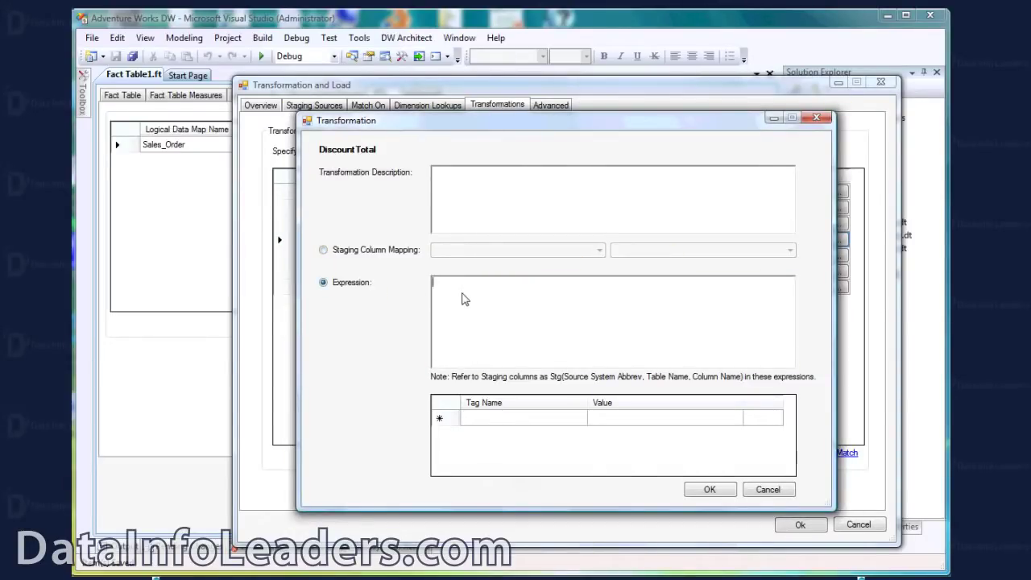
text(stg(AW,SalesOrderDetail,OrderQty) * stg(AW,SalesOrderDetail,UnitPriceDiscount))
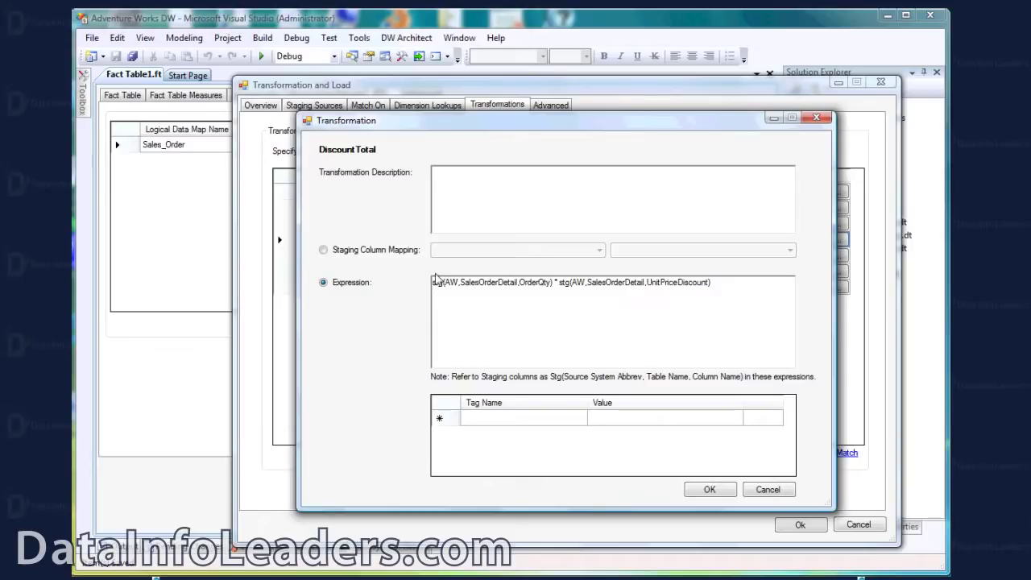
click(708, 491)
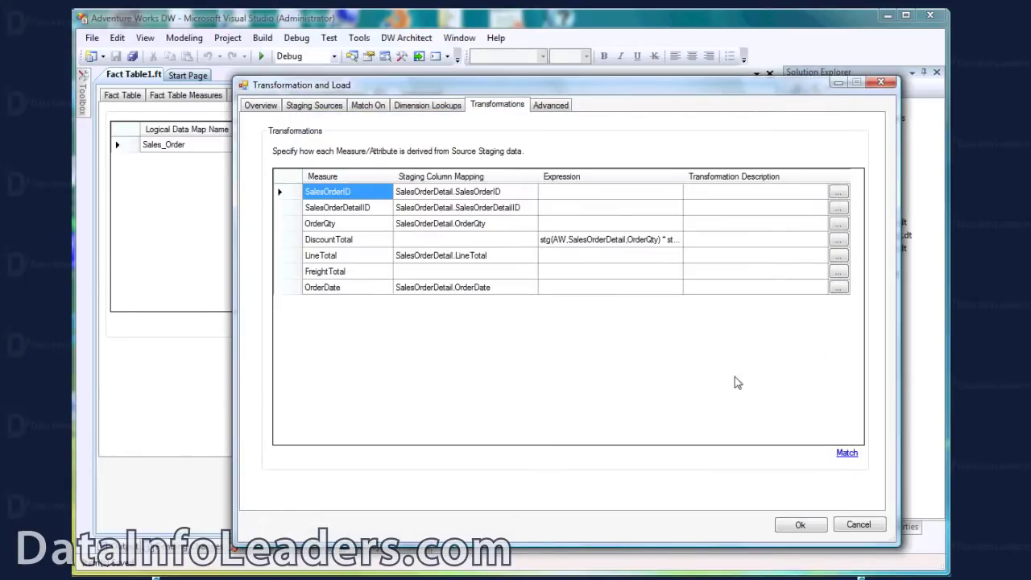
Step: Describe the FreightTotal transformation as "Each line item receives a proportion of the order freight amount based on its proportion of the total order weight."
click(838, 271)
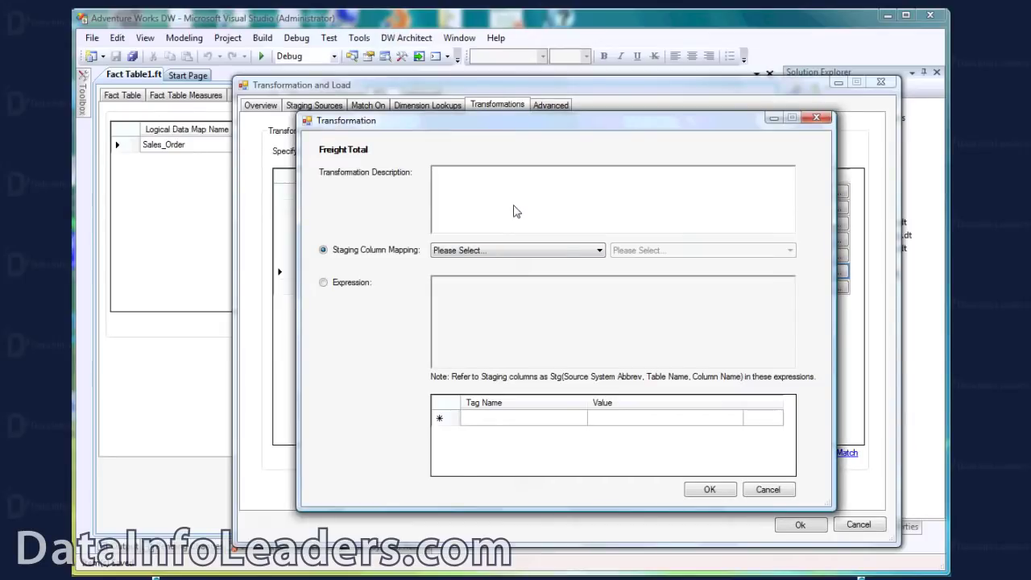
text(Each line item receives a proportion of the order freight amount based on its proportion of the total order weight.)
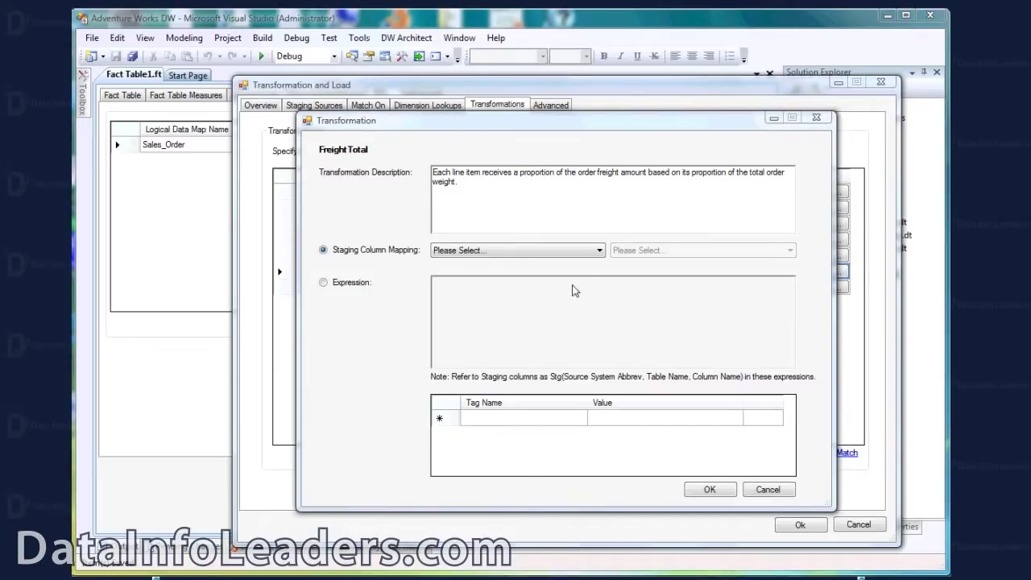
Step: Set the FreightTotal expression to (stg(AW,Product,Weight) * stg(AW,SalesOrderDetail,OrderQty))/stg(Derived,SalesOrderTotals,Total_Weight) * stg(AW,SalesOrderHeader,Freight)
click(367, 286)
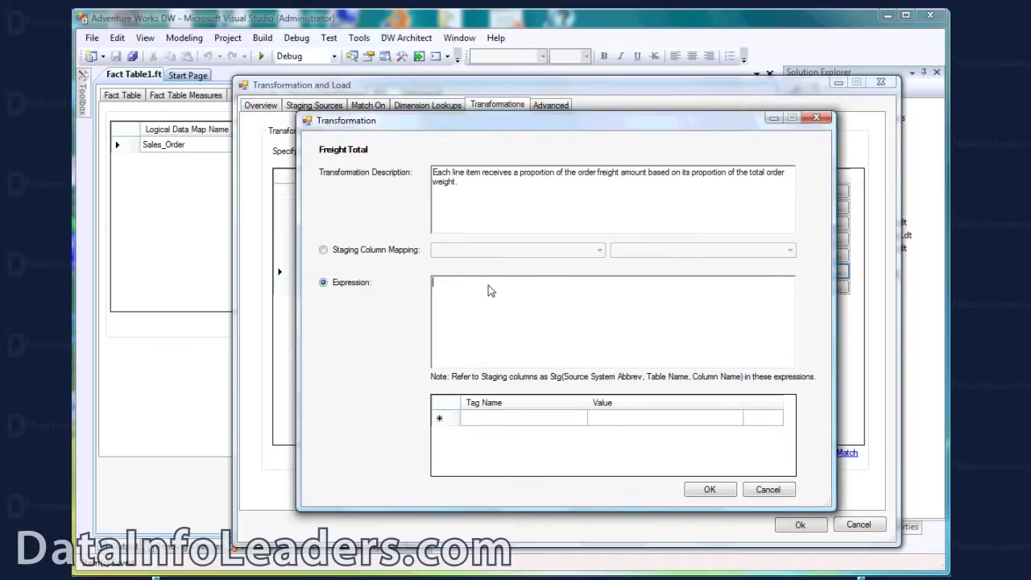
text((stg(AW,Product,Weight) * stg(AW,SalesOrderDetail,OrderQty))/stg(Derived,SalesOrderTotals,Total_Weight) * stg(AW,SalesOrderHeader,Freight))
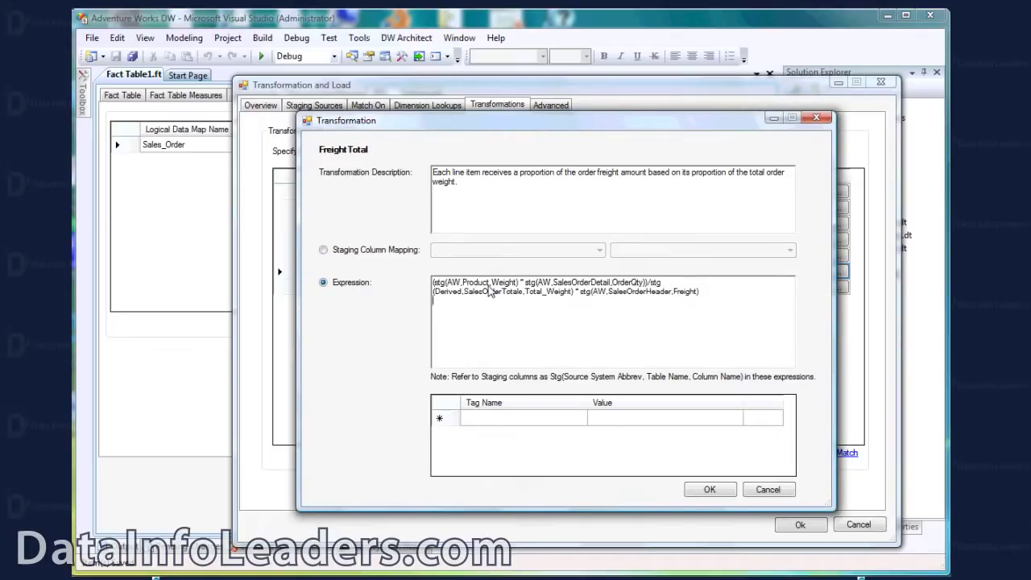
click(705, 490)
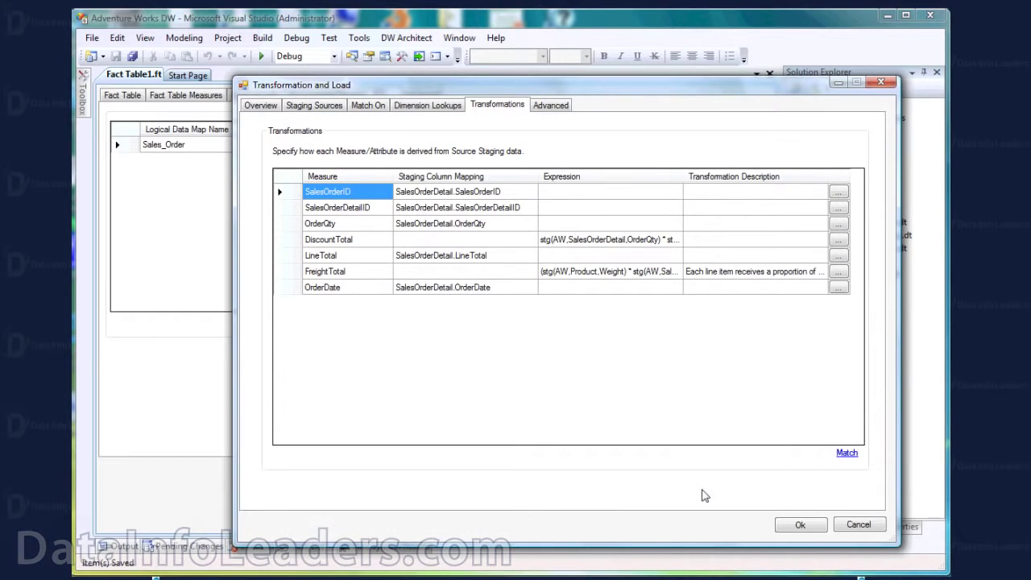
Step: Check the advanced execution and key generation settings and confirm the Sales_Order data map definition
click(553, 107)
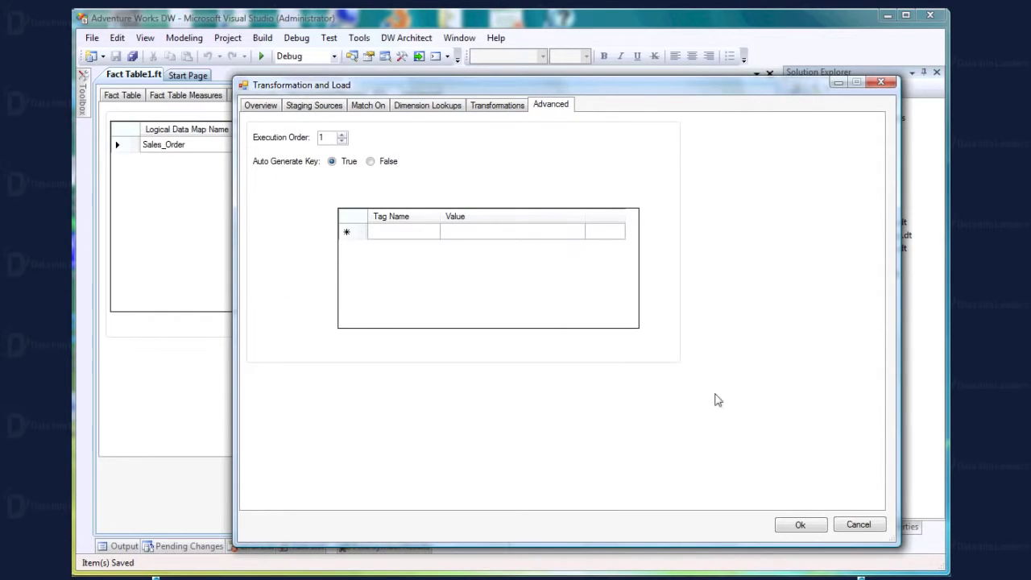
click(797, 527)
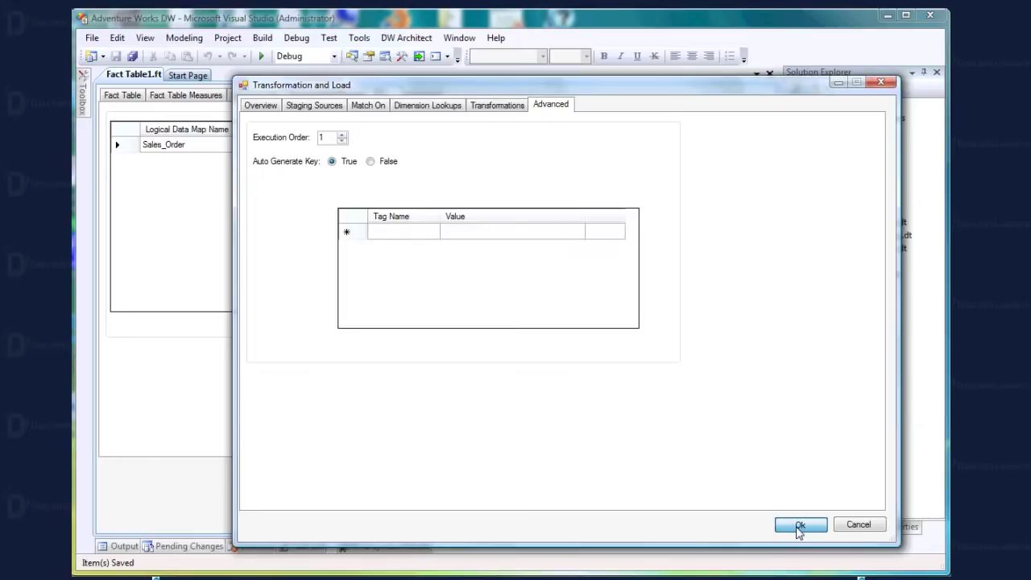